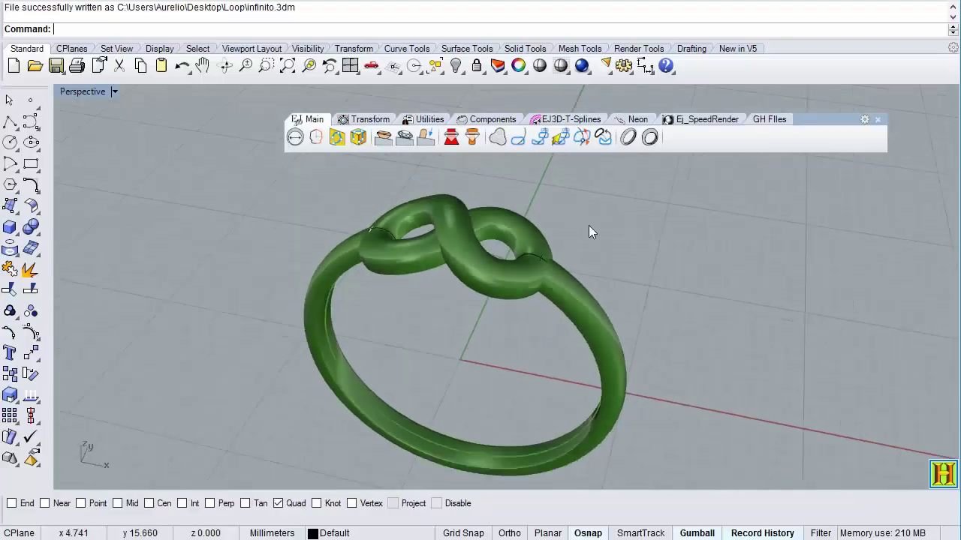
- Delete the plain ring band surface and the leftover curve
mouse_move(588, 225)
right_mouse_down()
mouse_move(574, 283)
mouse_move(582, 270)
right_mouse_up()
left_click(581, 268)
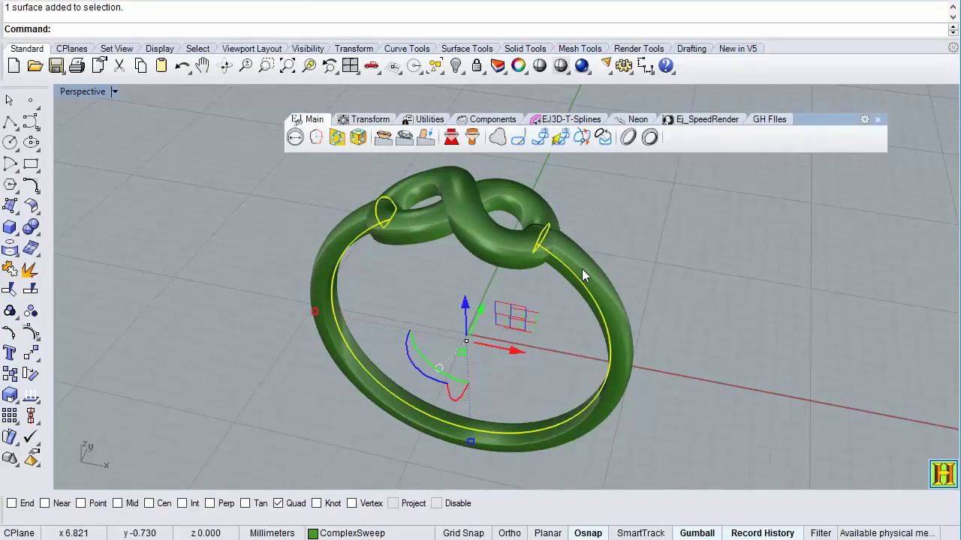
key("Delete")
left_click_drag(552, 239, 554, 242)
key("Delete")
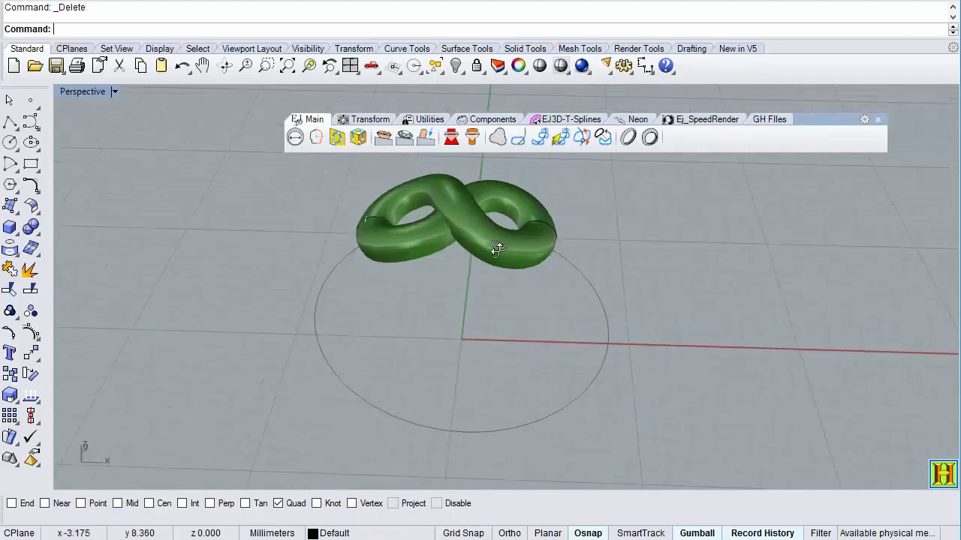
- Select the infinity knot surface and orbit to inspect it from above
scroll(365, 221, "up", 5)
left_click(322, 205)
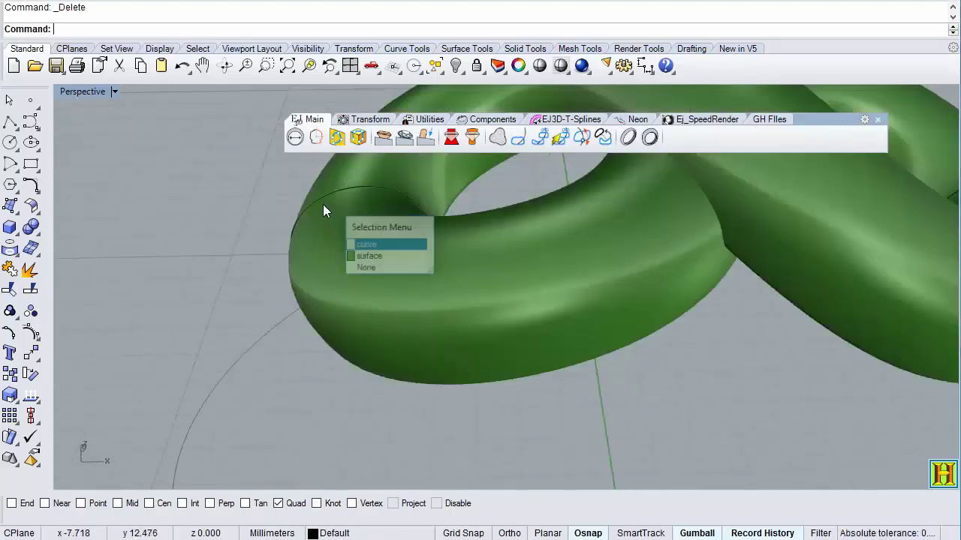
scroll(323, 204, "down", 5)
right_click_drag(400, 261, 476, 238)
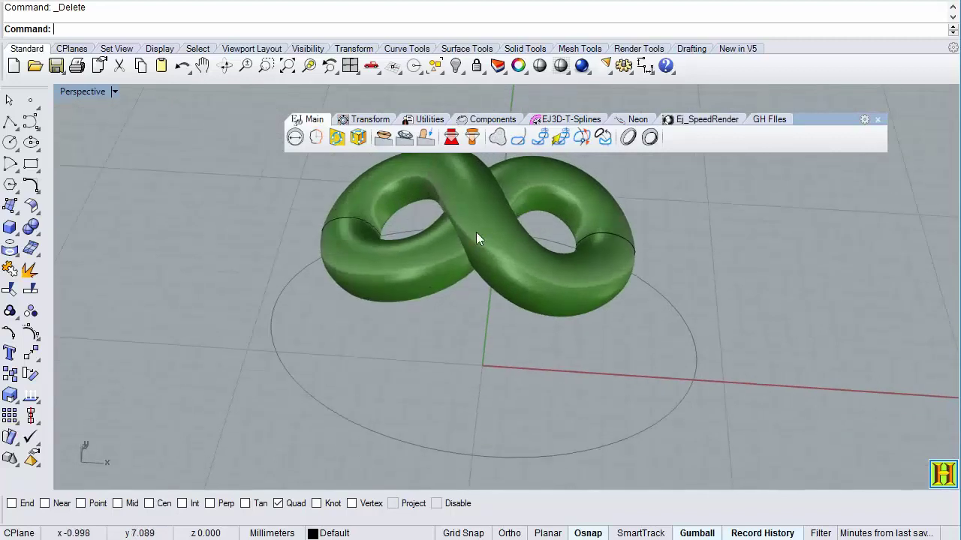
left_click(549, 252)
mouse_move(547, 290)
right_mouse_down()
mouse_move(501, 246)
mouse_move(499, 314)
right_mouse_up()
- Polar-array the infinity knot into 8 copies about origin 0 over a 360° fill angle
double_click(92, 94)
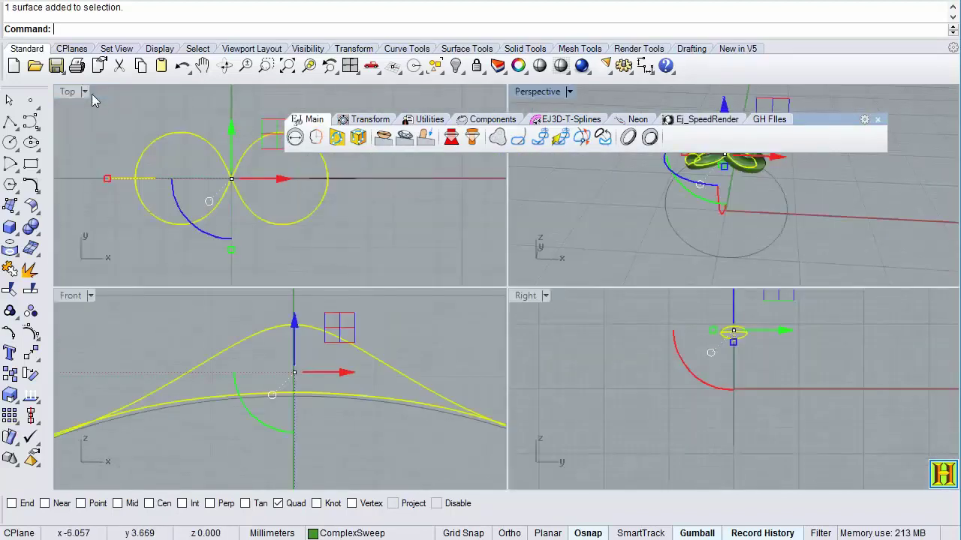
left_click(31, 354)
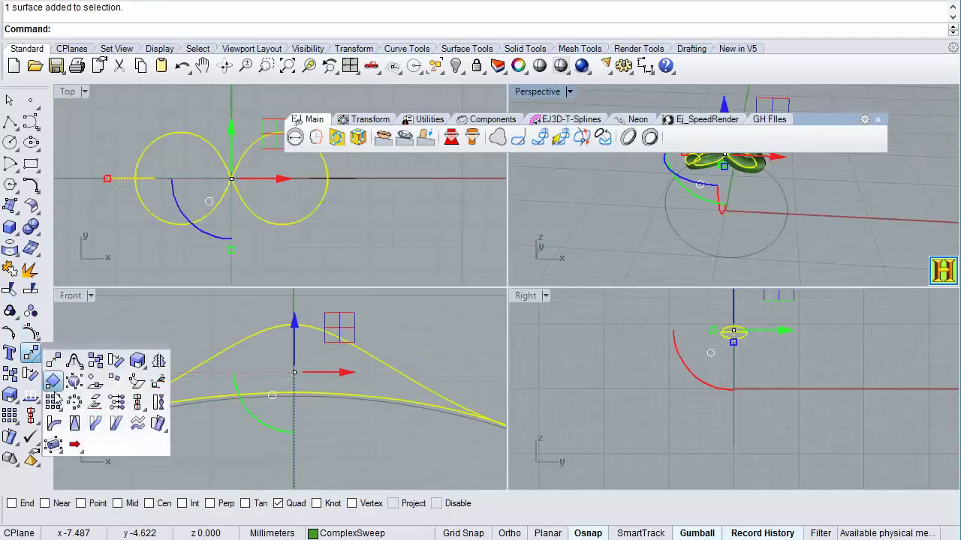
left_click(74, 402)
scroll(261, 366, "down", 3)
scroll(260, 365, "down", 3)
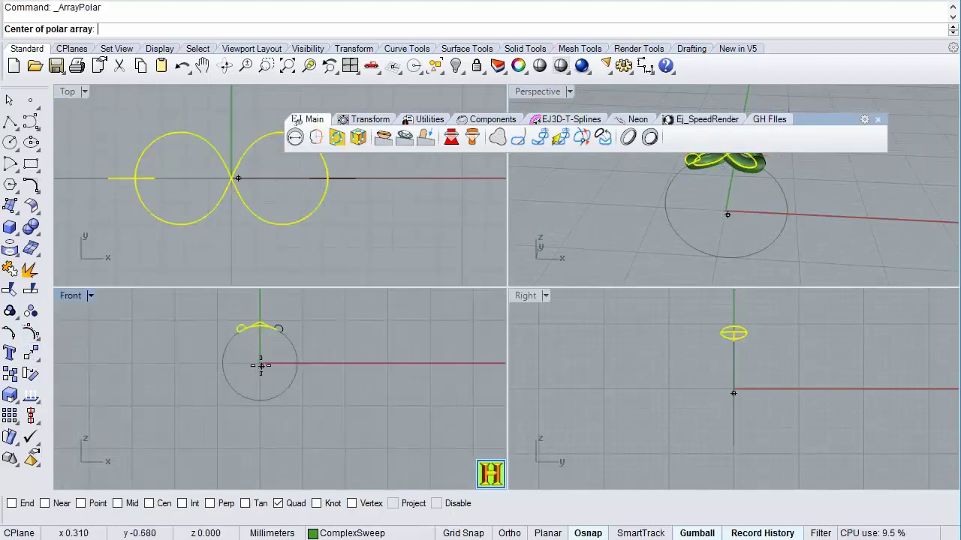
scroll(260, 366, "up", 2)
type("0")
key("Return")
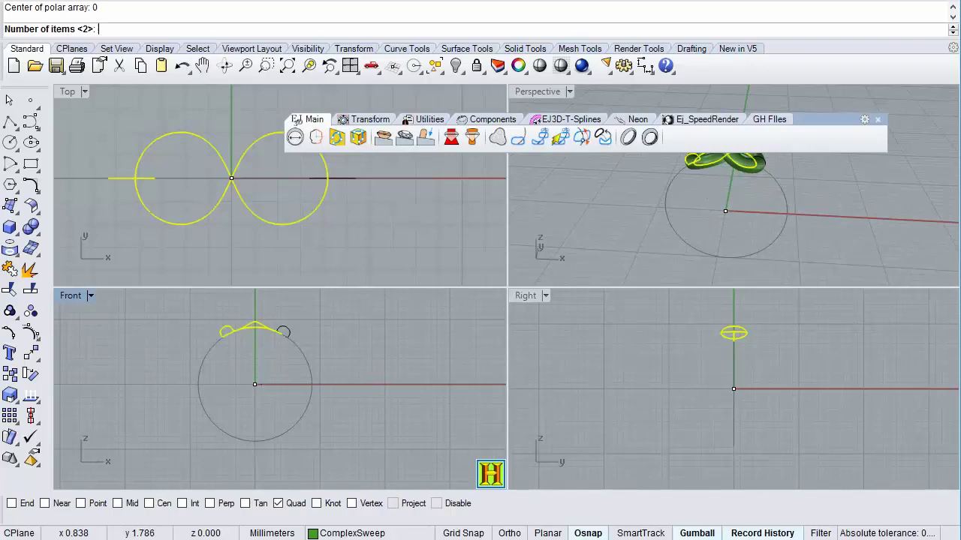
type("8")
key("Return")
key("Return")
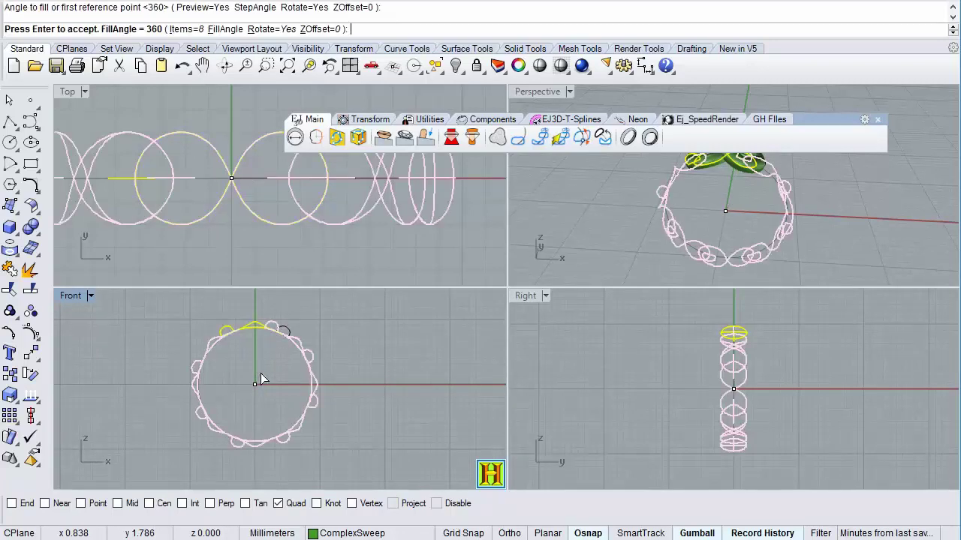
key("Return")
key("Escape")
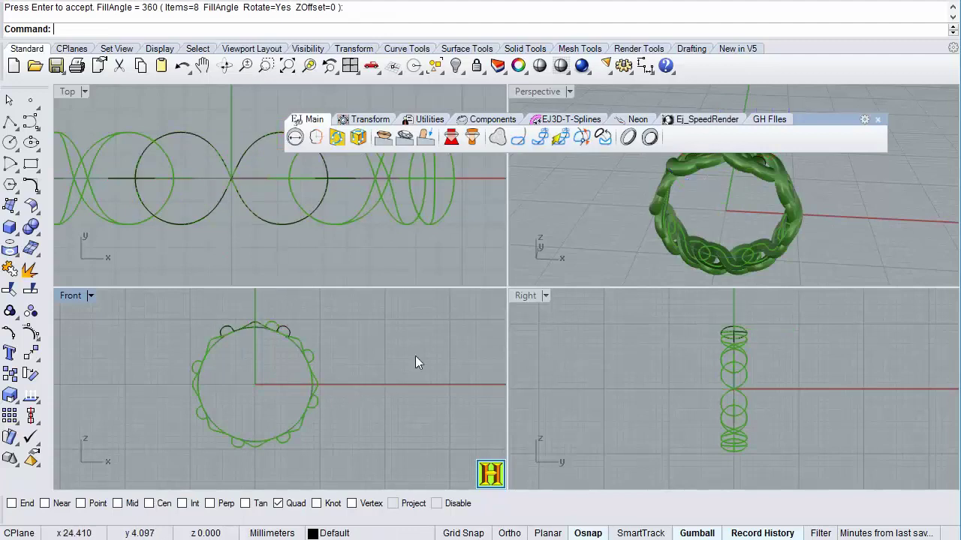
- Maximize the Perspective view and select all the linked ring surfaces
double_click(537, 91)
right_click_drag(484, 225, 484, 273)
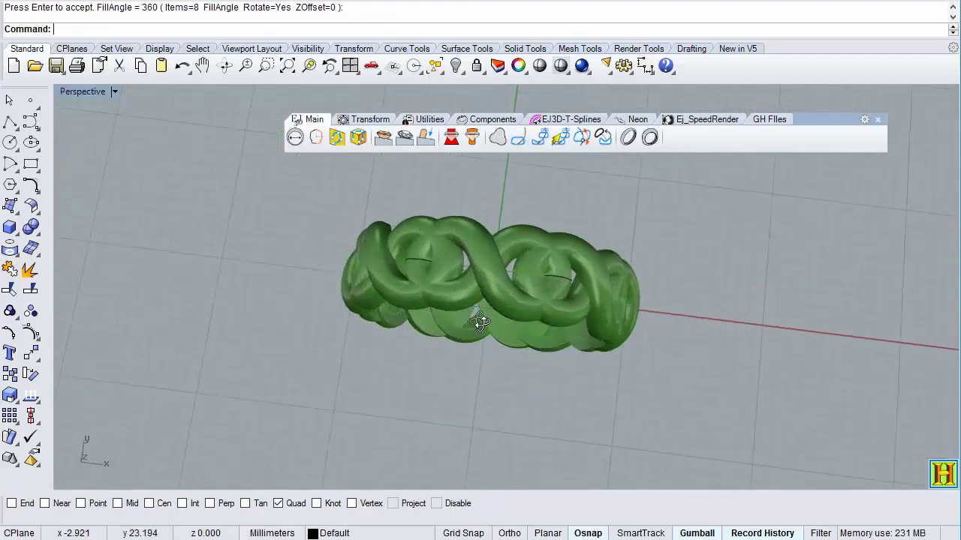
scroll(518, 247, "up", 3)
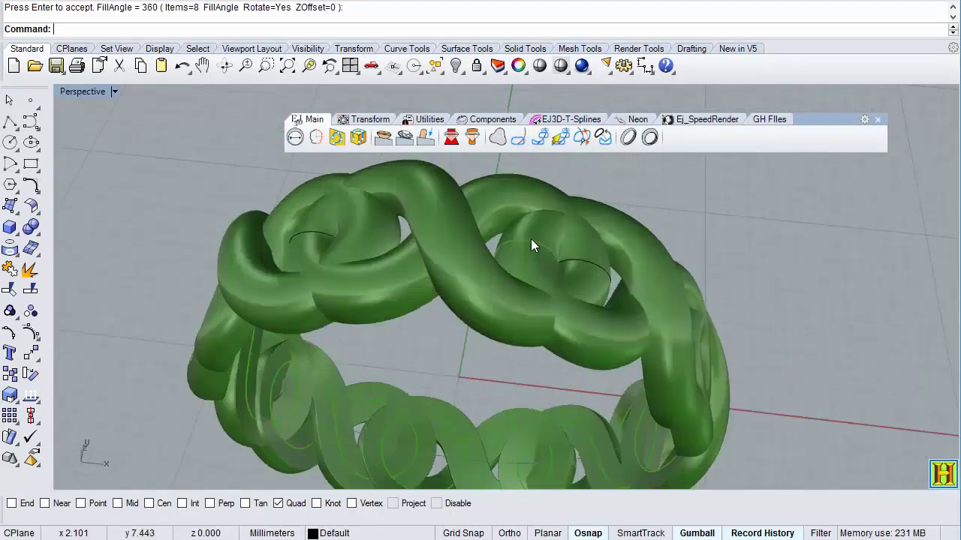
left_click(520, 184)
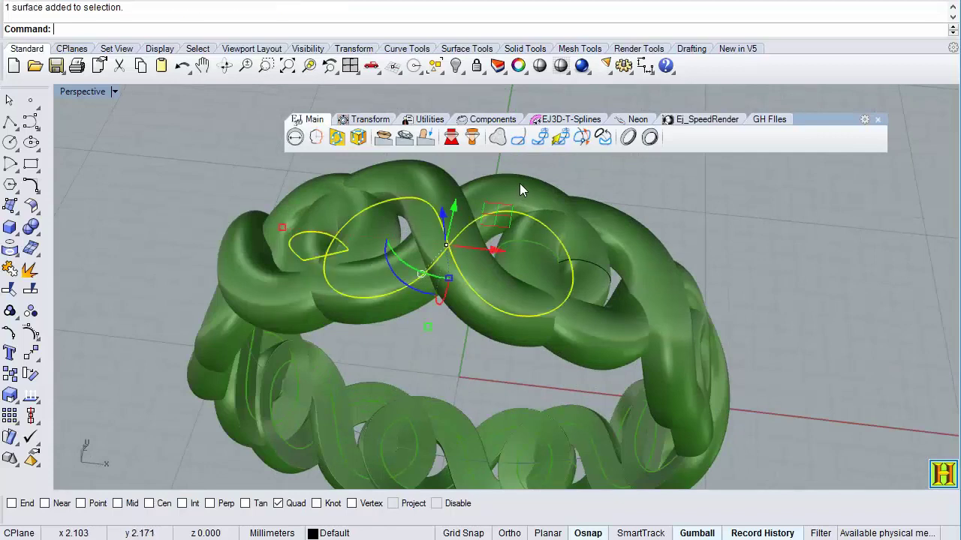
scroll(609, 213, "down", 2)
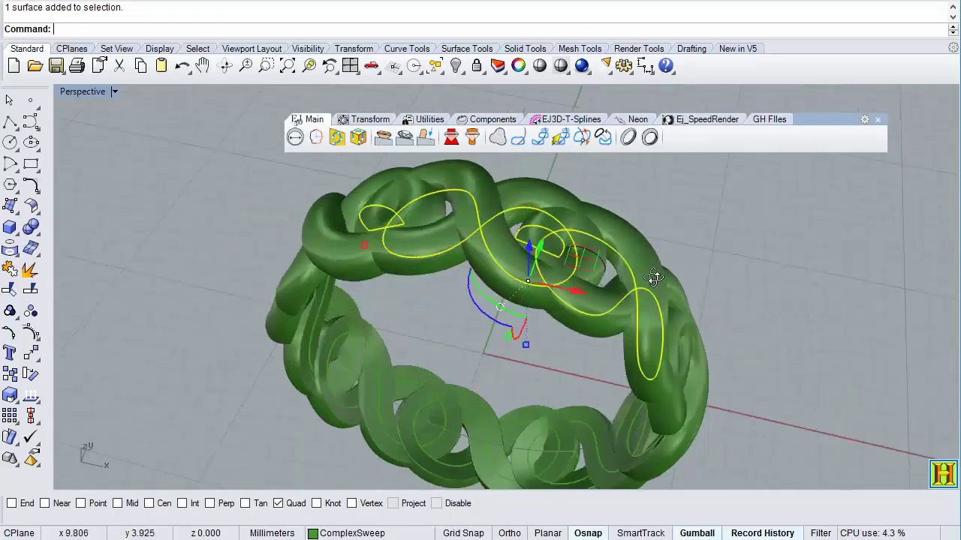
mouse_move(619, 225)
right_mouse_down()
mouse_move(687, 294)
mouse_move(701, 244)
right_mouse_up()
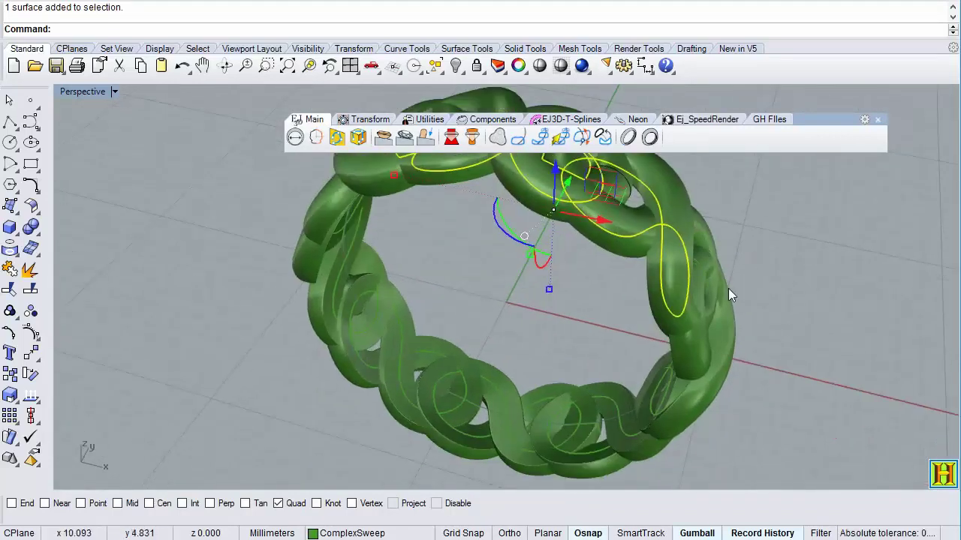
scroll(794, 281, "down", 2)
left_click_drag(795, 285, 701, 350)
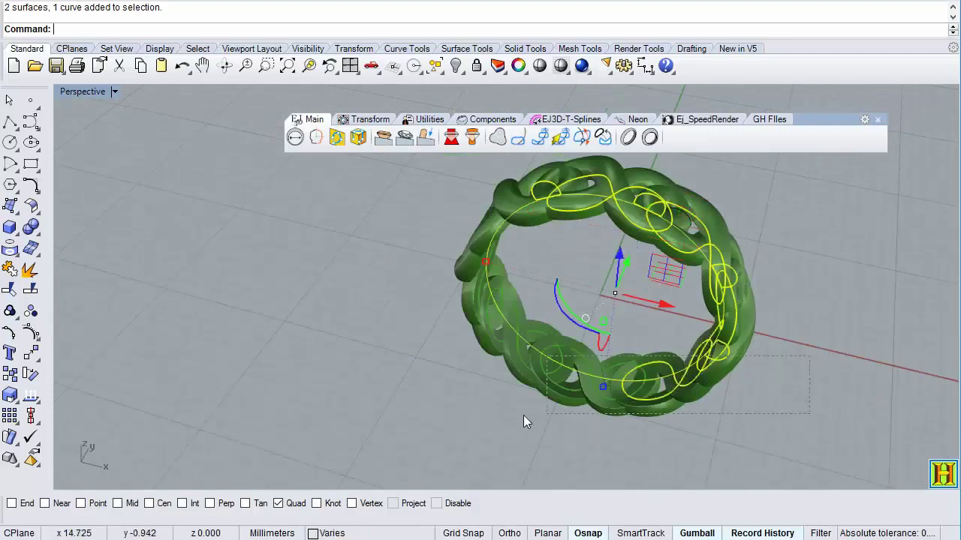
left_click_drag(523, 421, 525, 421)
right_click_drag(526, 420, 525, 276)
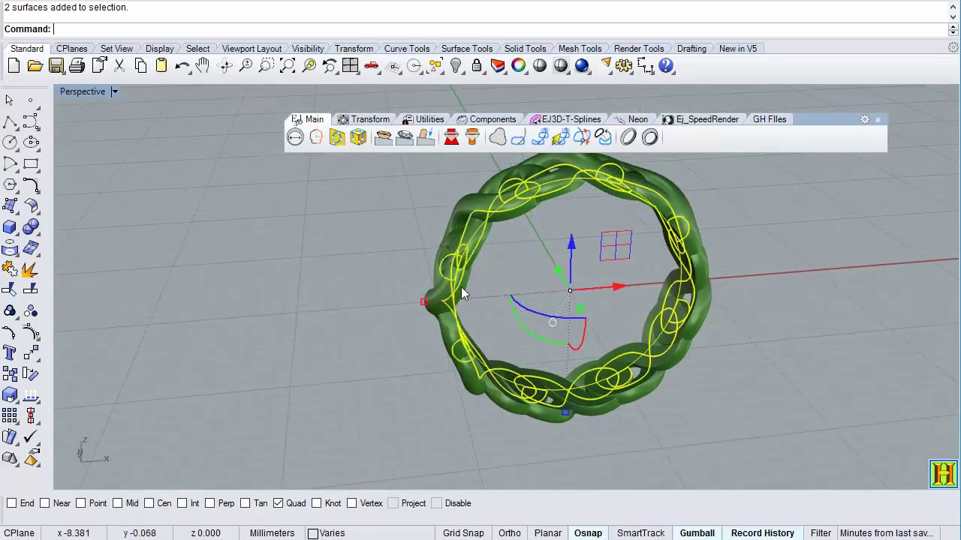
mouse_move(461, 286)
right_mouse_down()
mouse_move(453, 185)
mouse_move(432, 101)
right_mouse_up()
scroll(408, 288, "up", 3)
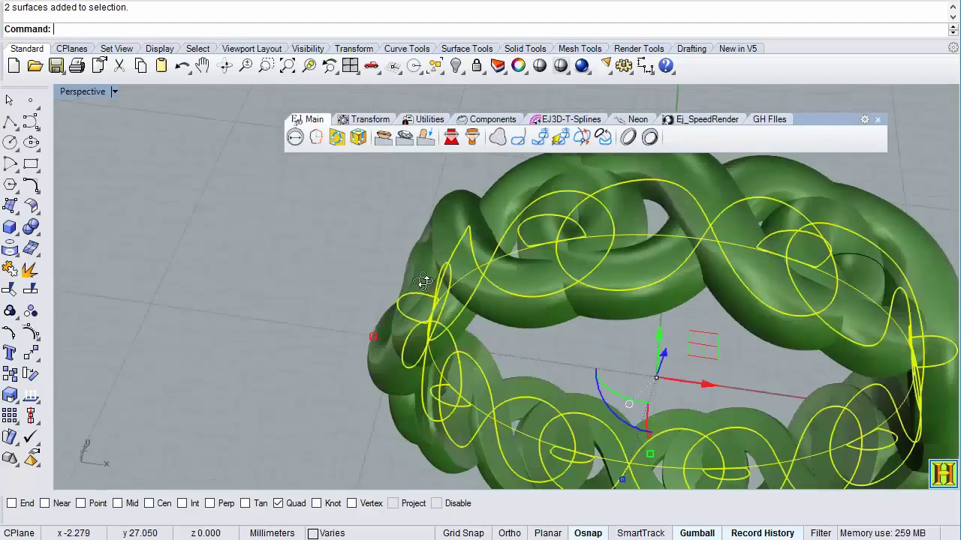
- Lock the ring surfaces and show the control points of one infinity curve
left_click(476, 66)
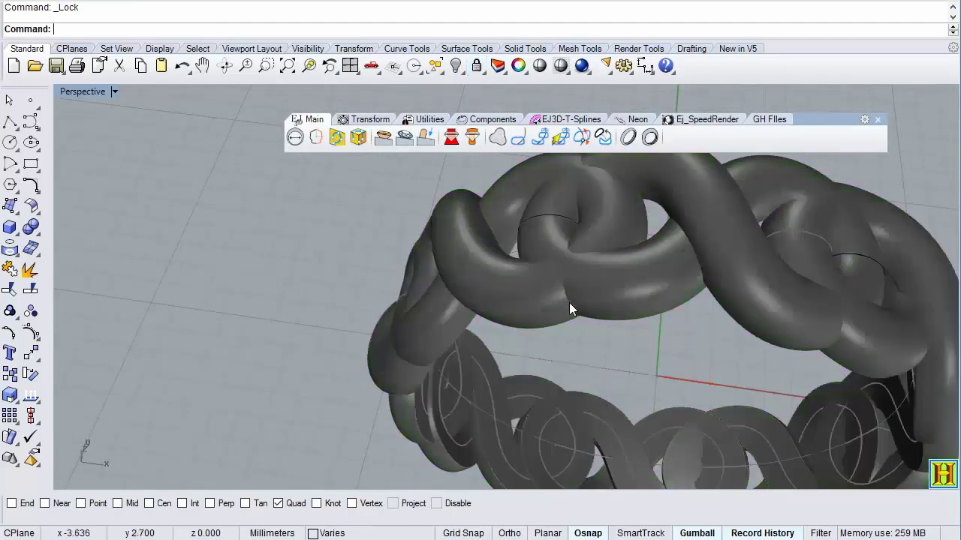
mouse_move(569, 302)
right_mouse_down()
mouse_move(527, 297)
mouse_move(441, 321)
mouse_move(468, 325)
mouse_move(459, 355)
mouse_move(512, 276)
right_mouse_up()
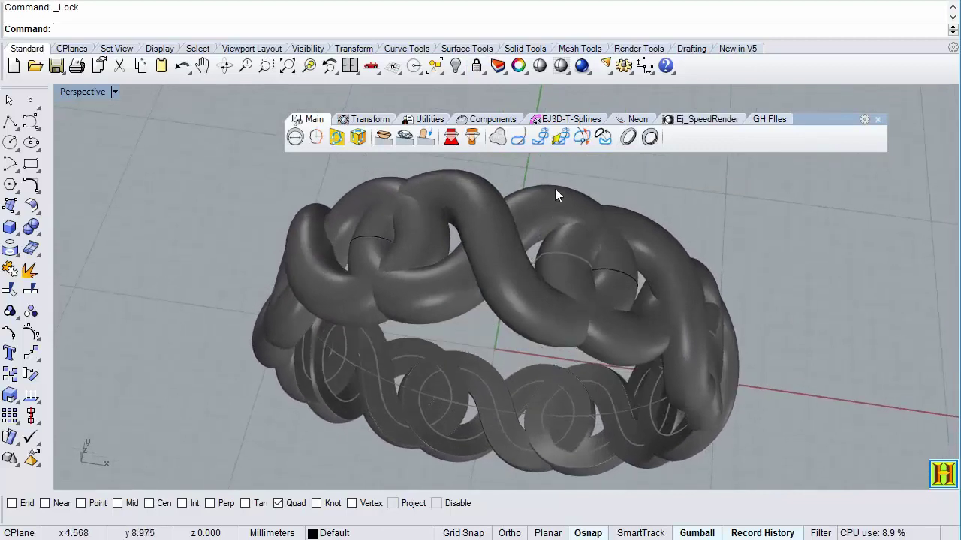
left_click_drag(542, 208, 532, 226)
right_click_drag(547, 284, 544, 246)
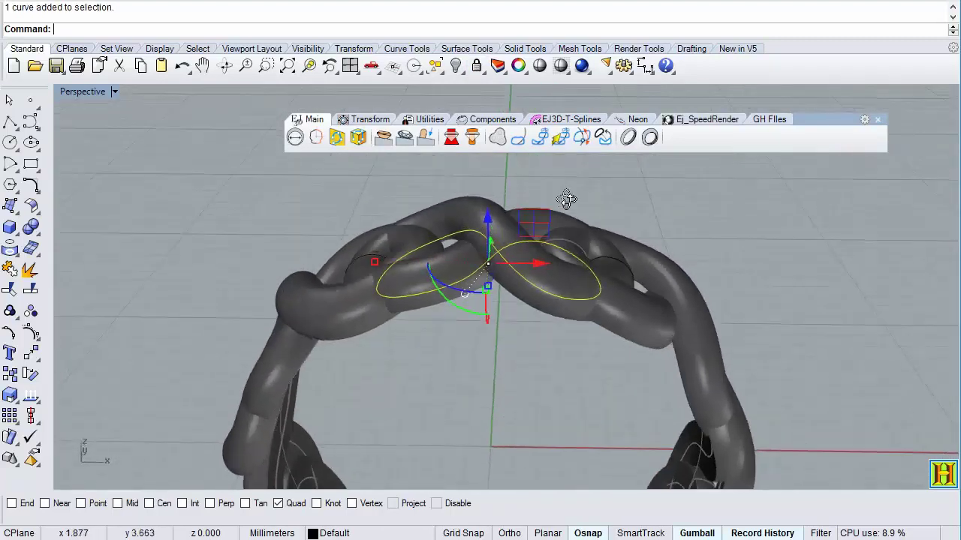
left_click(30, 337)
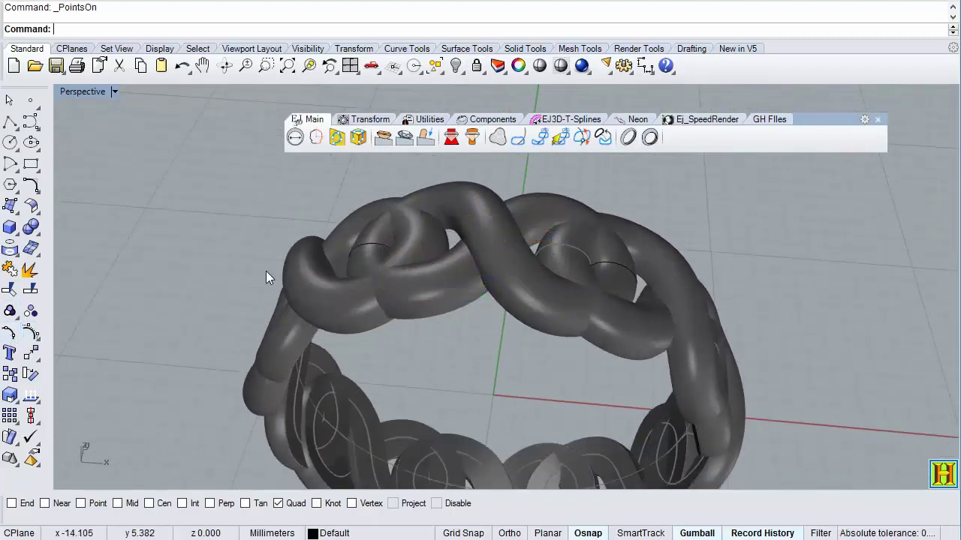
- Trial-move one control point up and right, then undo the edit
left_click_drag(568, 218, 570, 220)
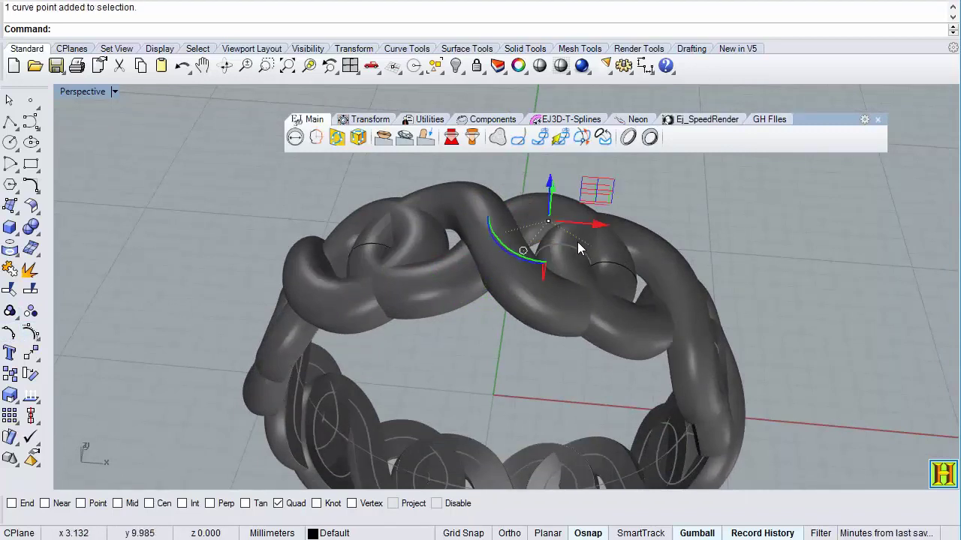
mouse_move(575, 242)
right_mouse_down()
mouse_move(467, 244)
mouse_move(565, 263)
right_mouse_up()
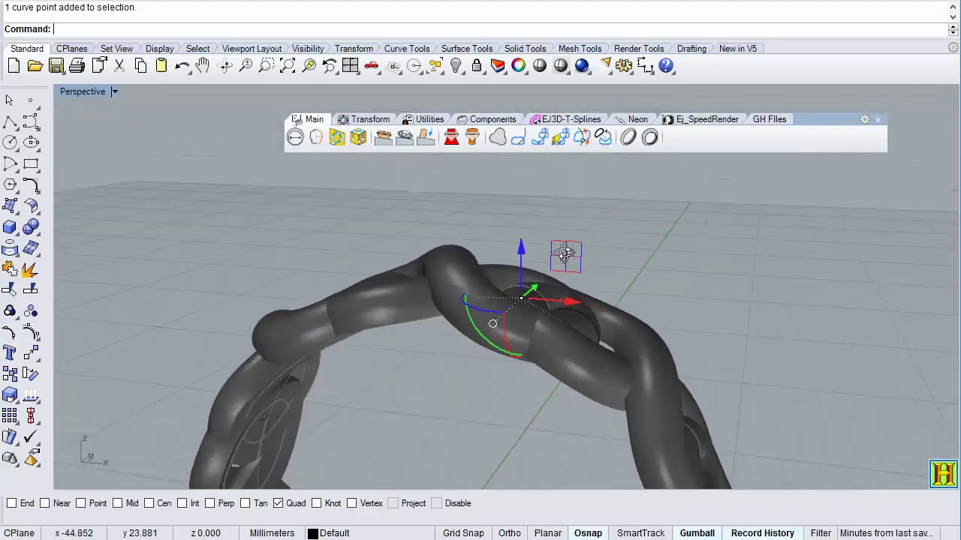
left_click_drag(562, 265, 583, 241)
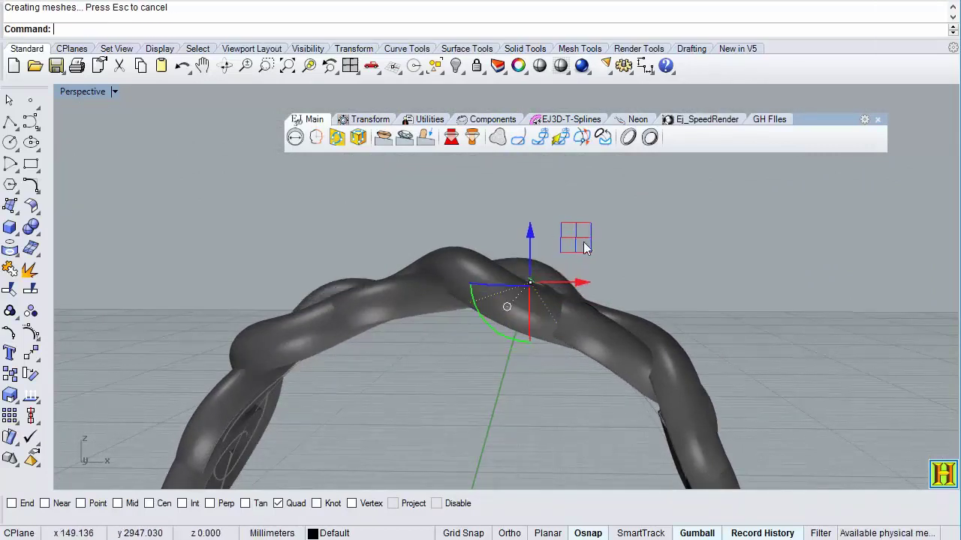
mouse_move(583, 242)
right_mouse_down()
mouse_move(561, 401)
mouse_move(381, 302)
right_mouse_up()
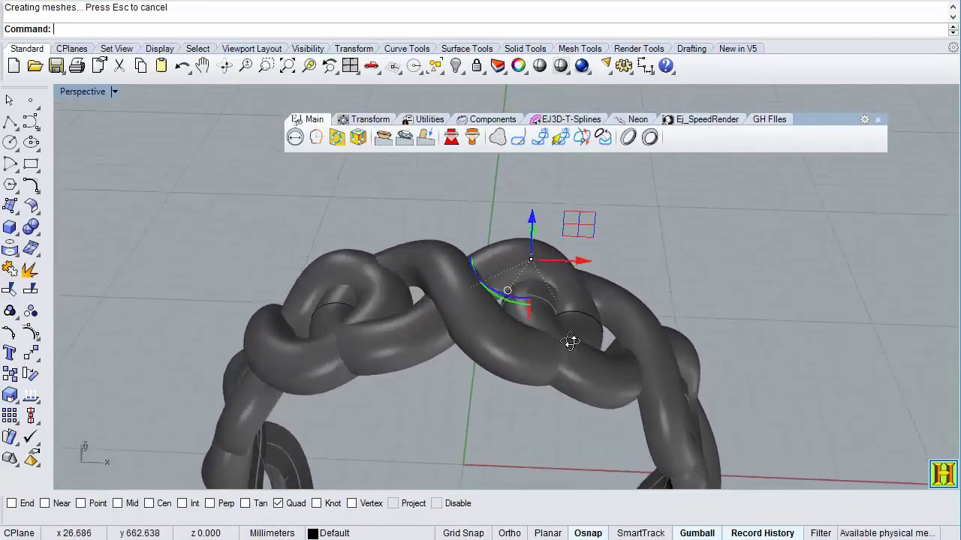
right_click_drag(379, 338, 376, 208)
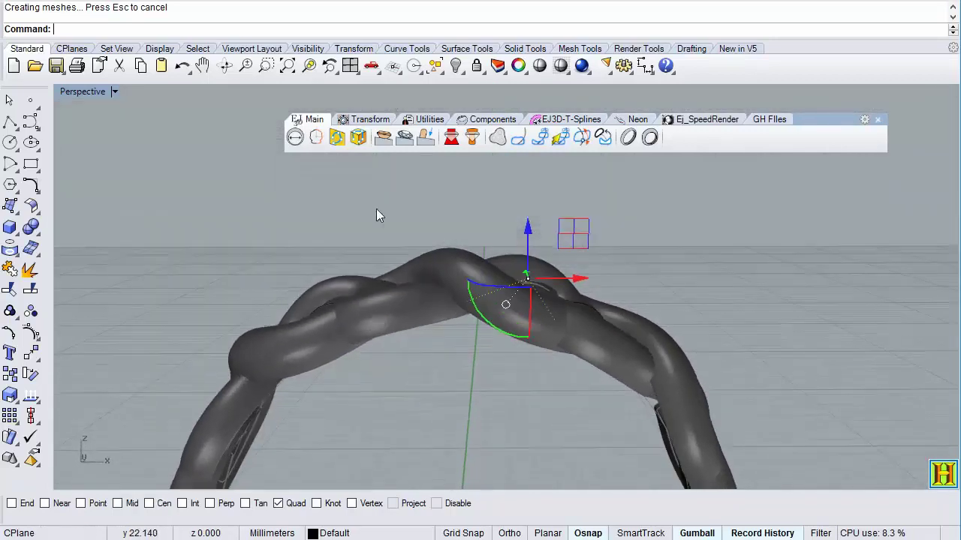
left_click(188, 69)
left_click(189, 69)
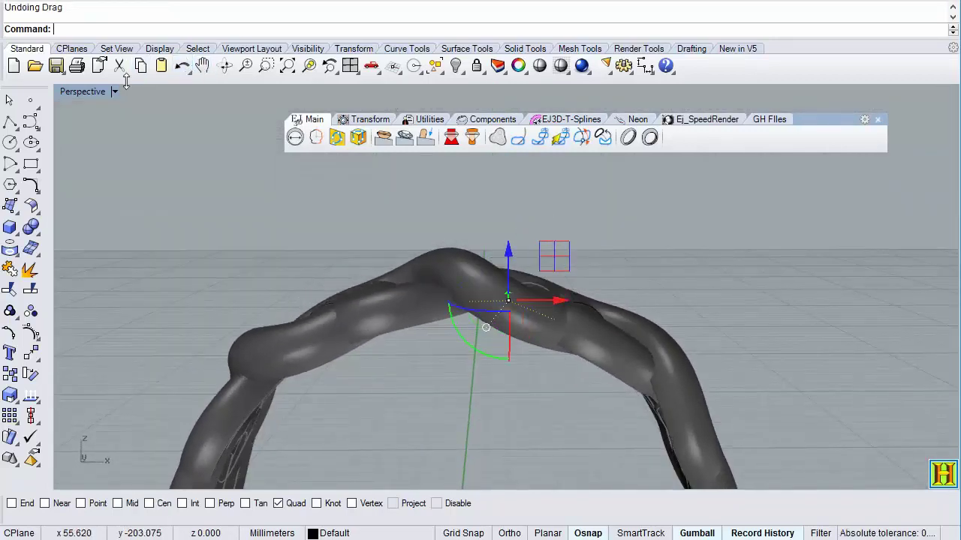
- Scale2D the infinity curve about origin 0 using two reference points
double_click(83, 93)
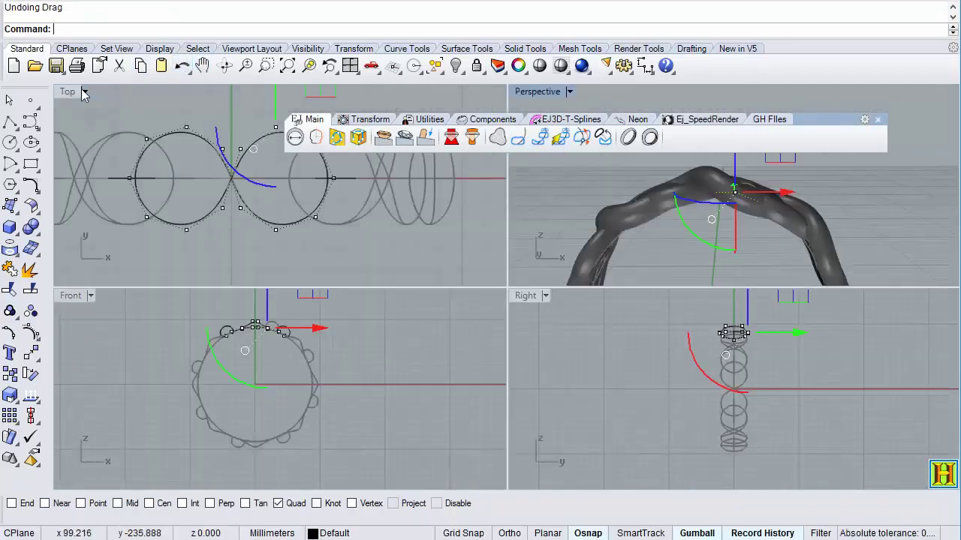
left_click(184, 231)
scroll(229, 376, "up", 5)
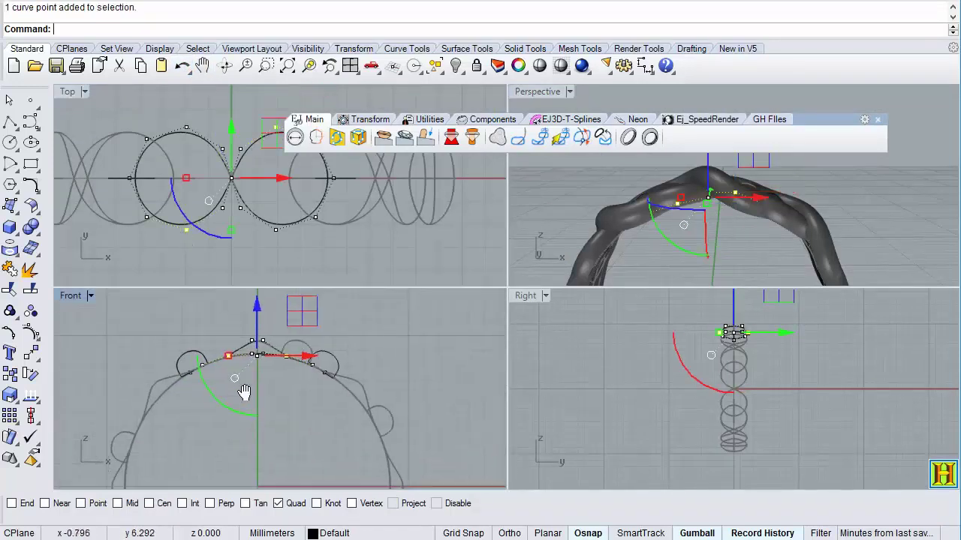
left_click(12, 394)
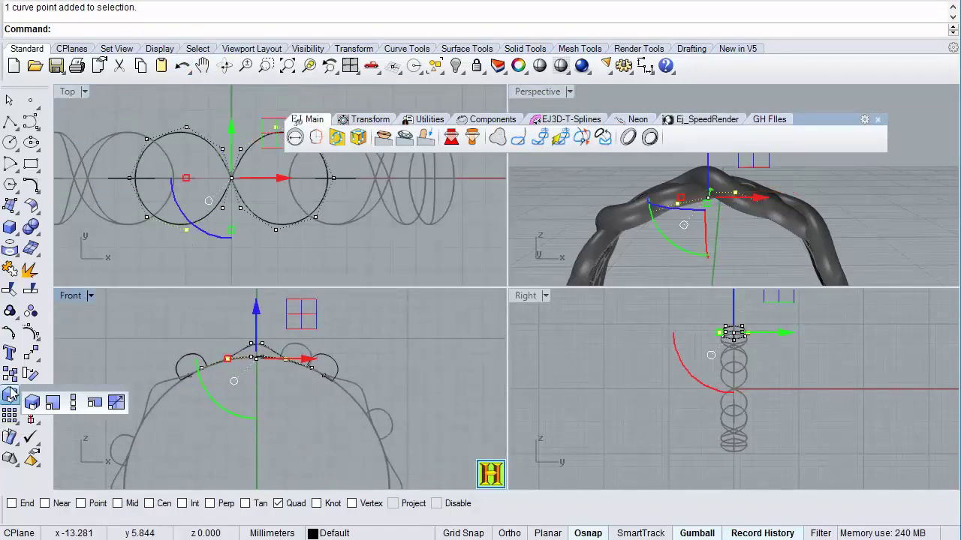
left_click(58, 404)
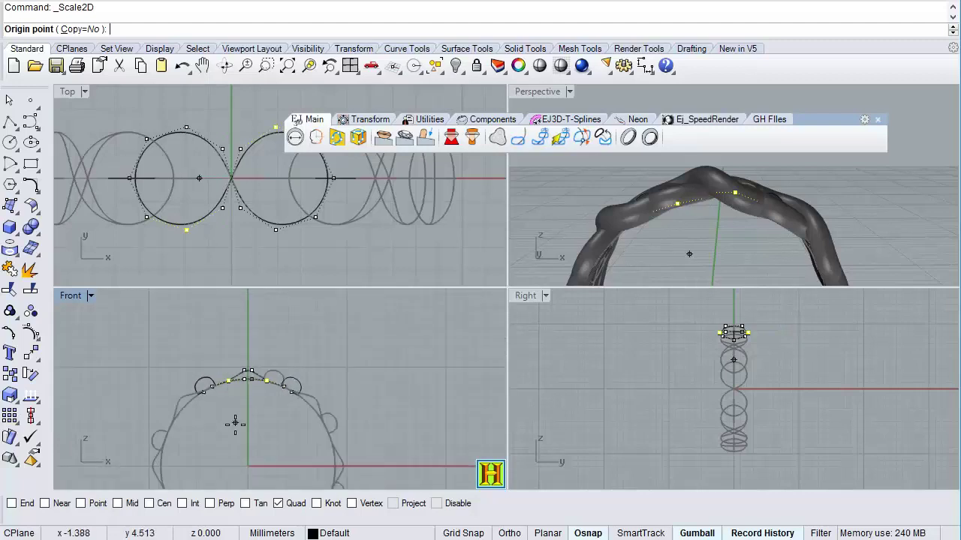
type("0")
key("Return")
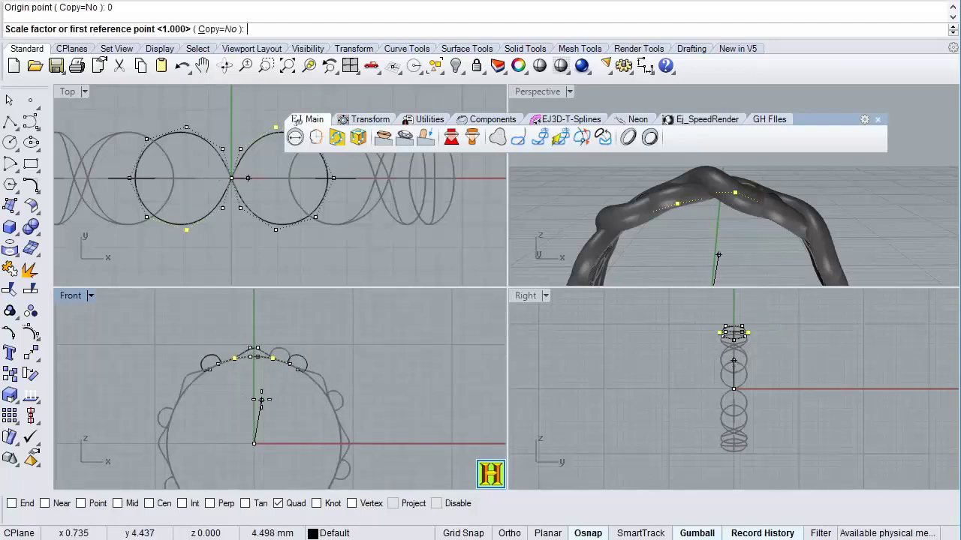
left_click(371, 443)
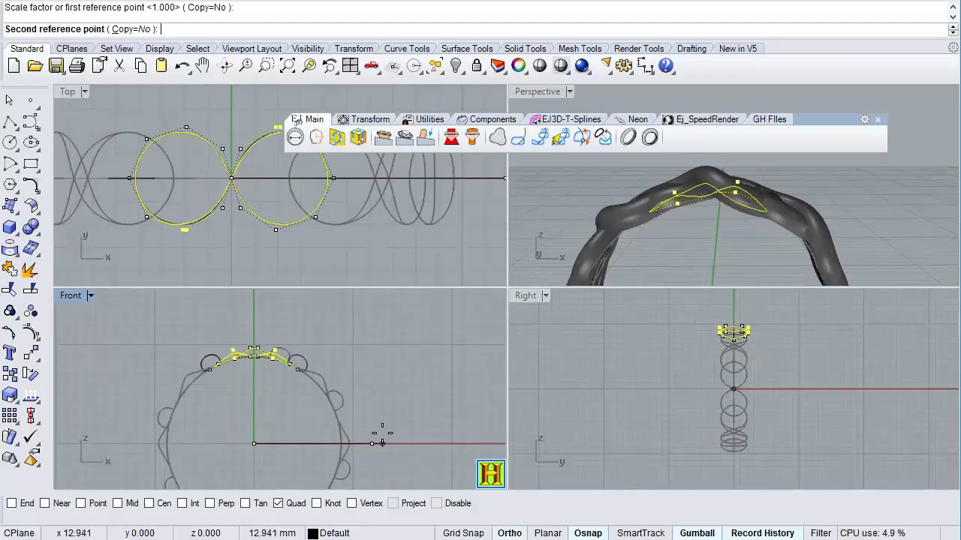
left_click(386, 432)
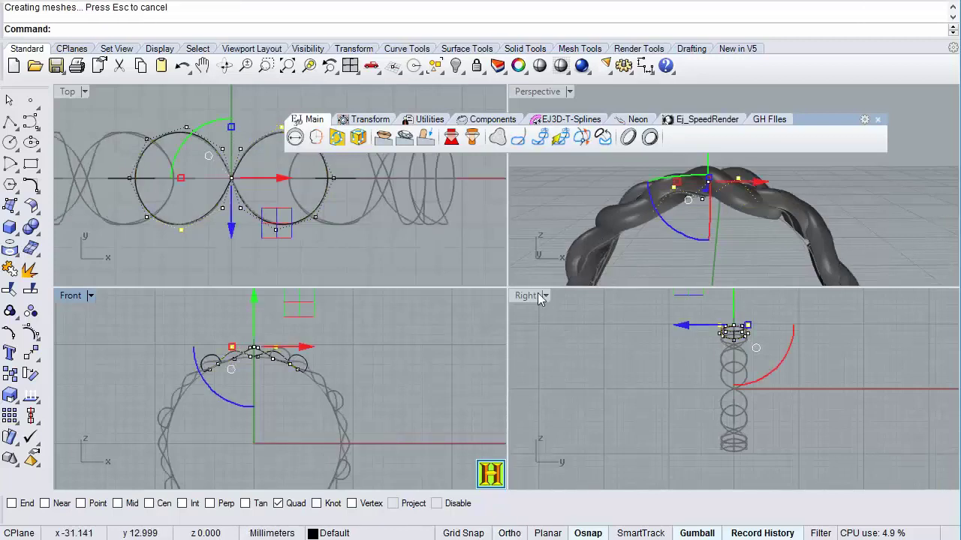
right_click_drag(687, 242, 739, 249)
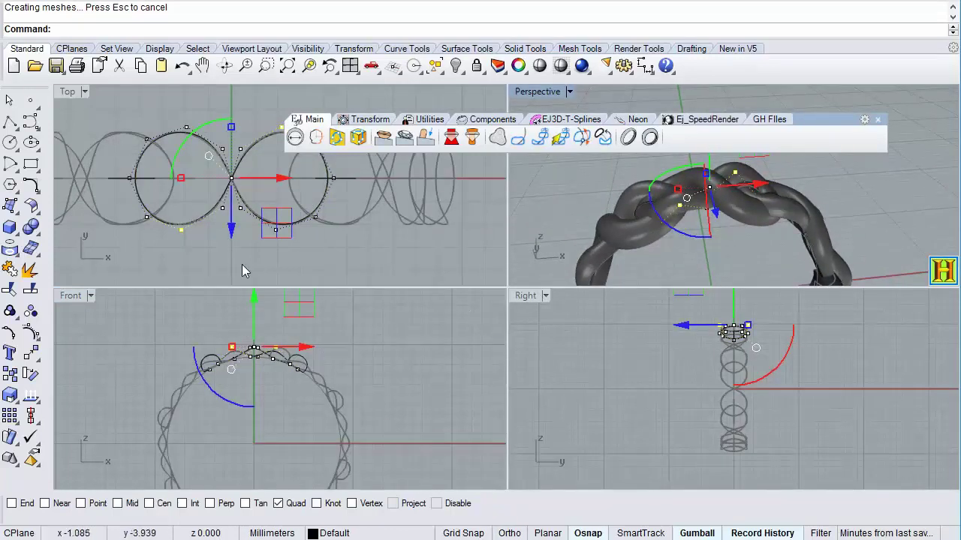
- Scale2D the infinity curve again about origin 0 with two reference points
left_click(142, 219)
right_click_drag(150, 225, 129, 256)
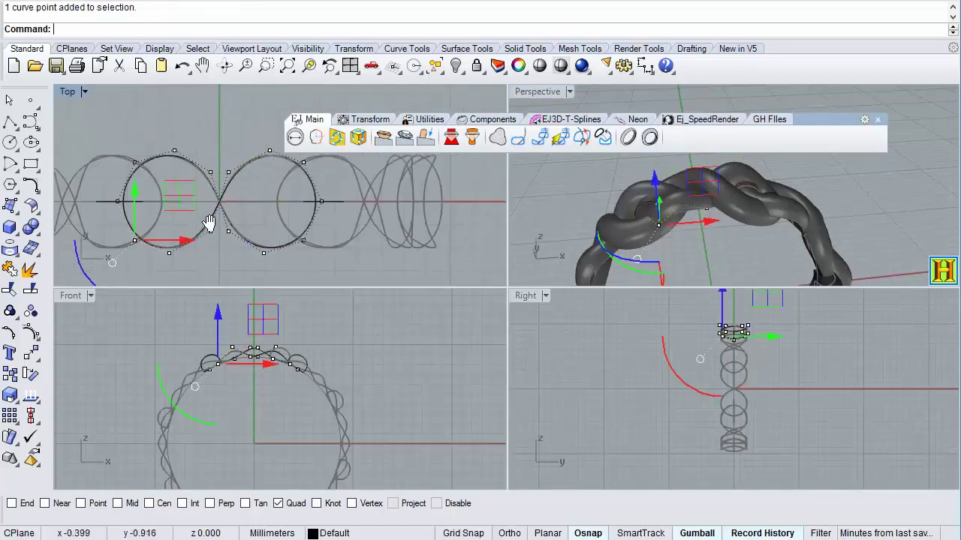
right_click_drag(279, 215, 325, 198)
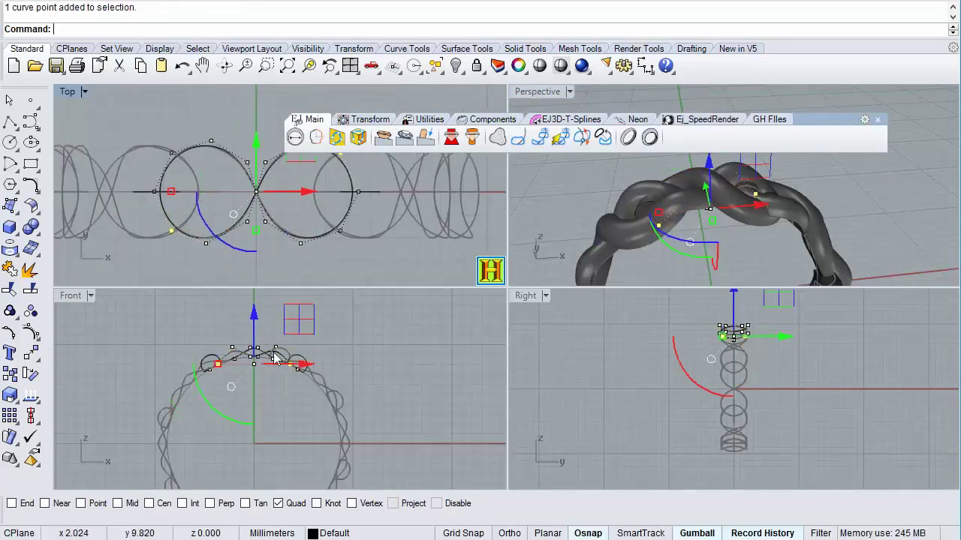
right_click_drag(273, 409, 273, 388)
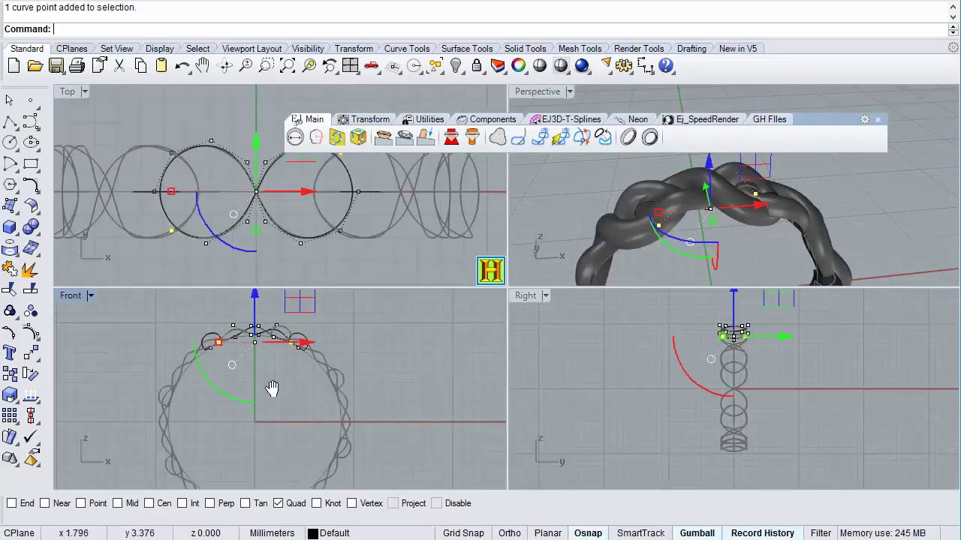
left_click(10, 402)
left_click(51, 400)
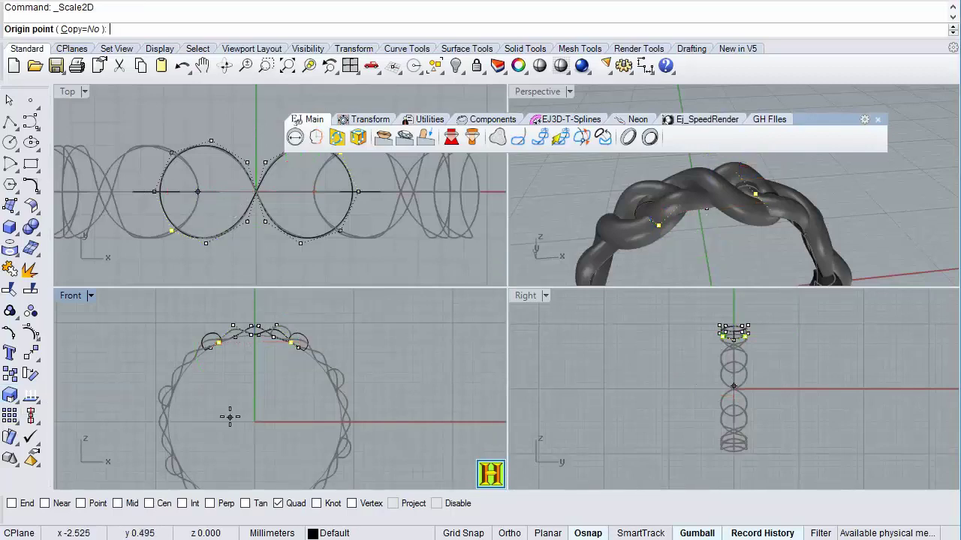
type("0")
key("Return")
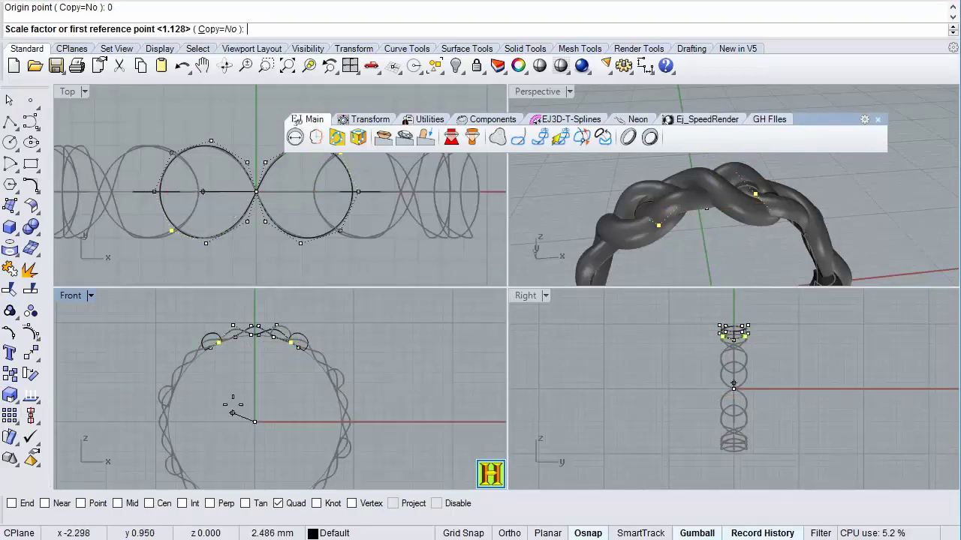
left_click(364, 411)
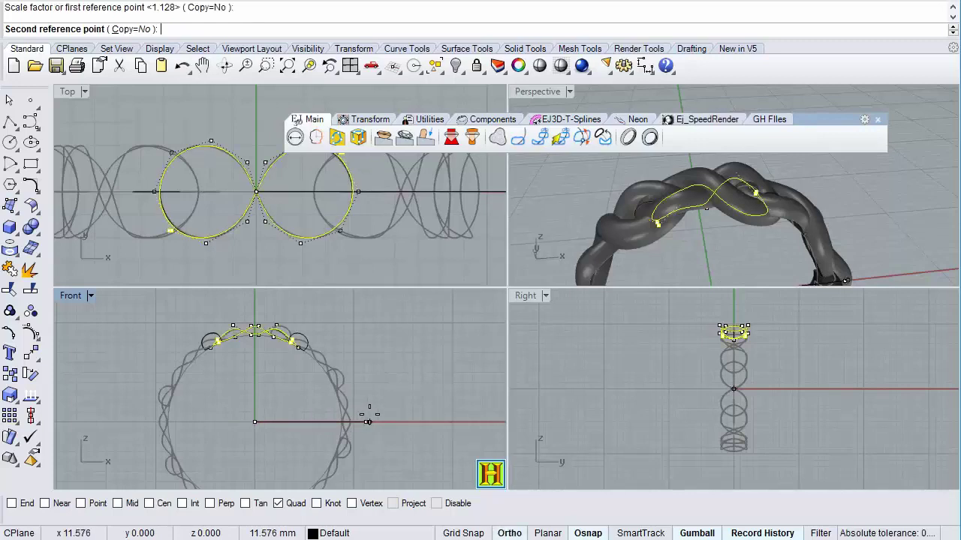
left_click(375, 414)
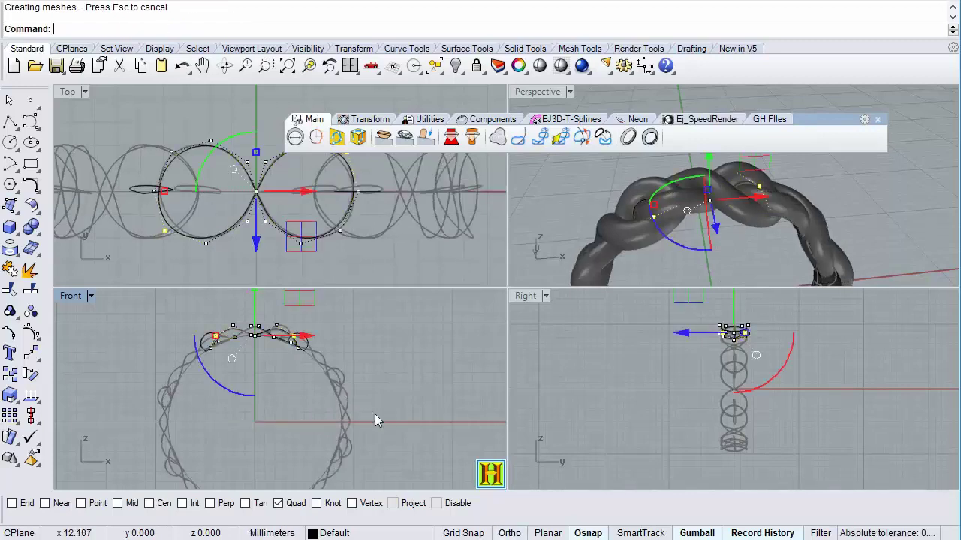
- Maximize the Perspective view and unlock all nine locked chain objects
mouse_move(725, 183)
right_mouse_down()
mouse_move(682, 199)
mouse_move(556, 105)
right_mouse_up()
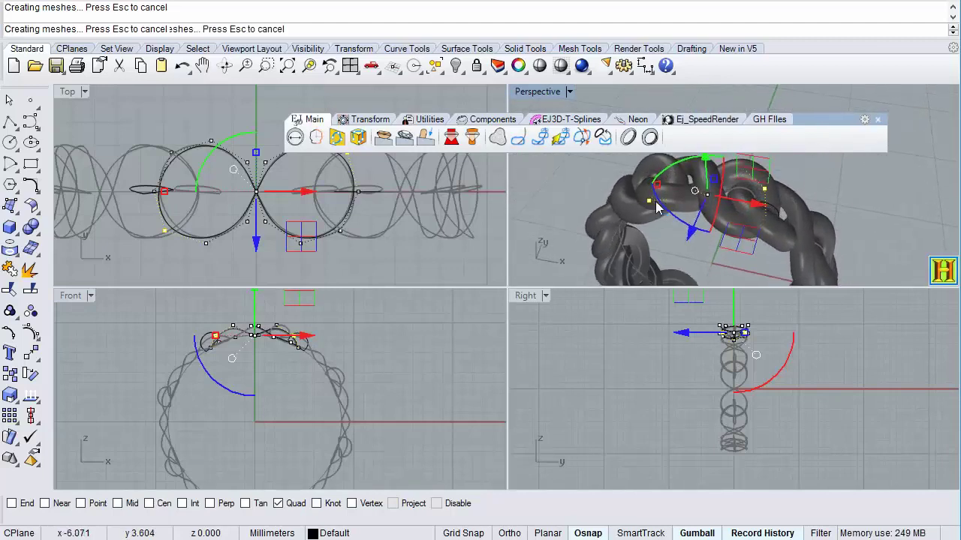
double_click(551, 91)
mouse_move(556, 150)
right_mouse_down()
mouse_move(574, 208)
mouse_move(504, 290)
mouse_move(490, 290)
right_mouse_up()
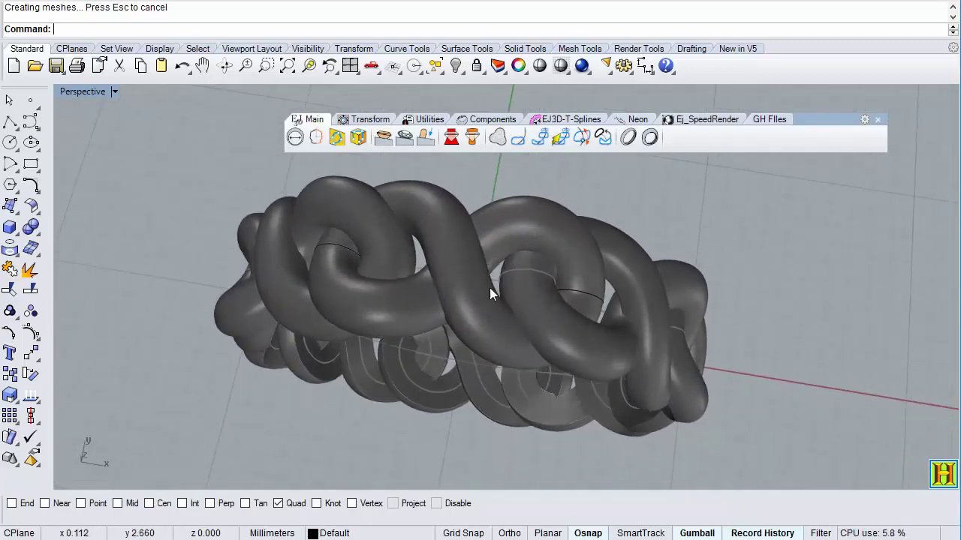
right_click(477, 66)
right_click_drag(508, 225, 520, 257)
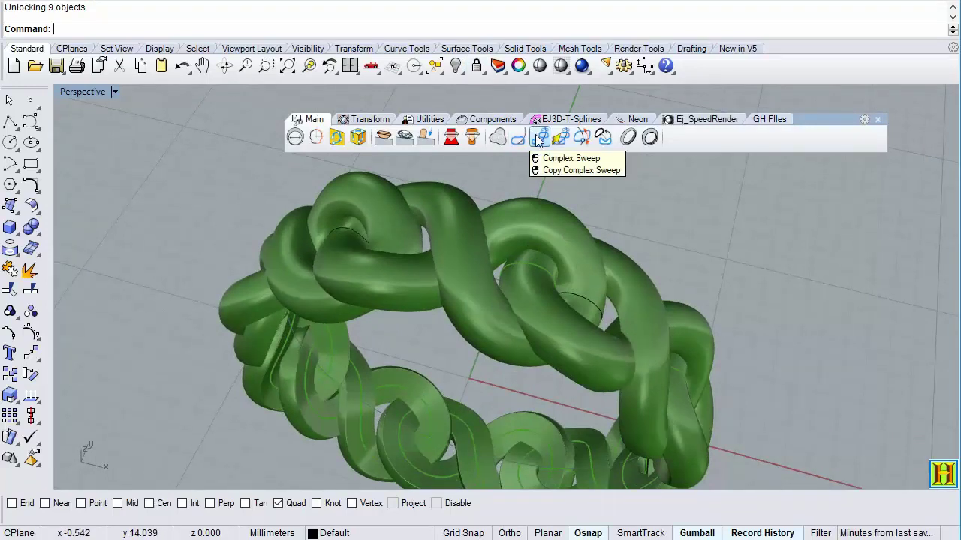
- Open one link's complex sweep for section editing and hide the neighbouring link
left_click(561, 143)
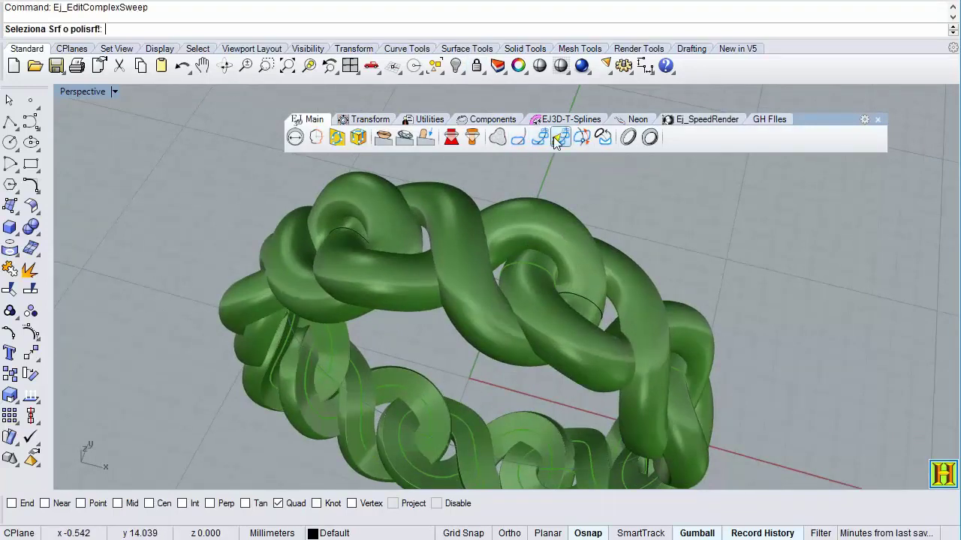
left_click(540, 214)
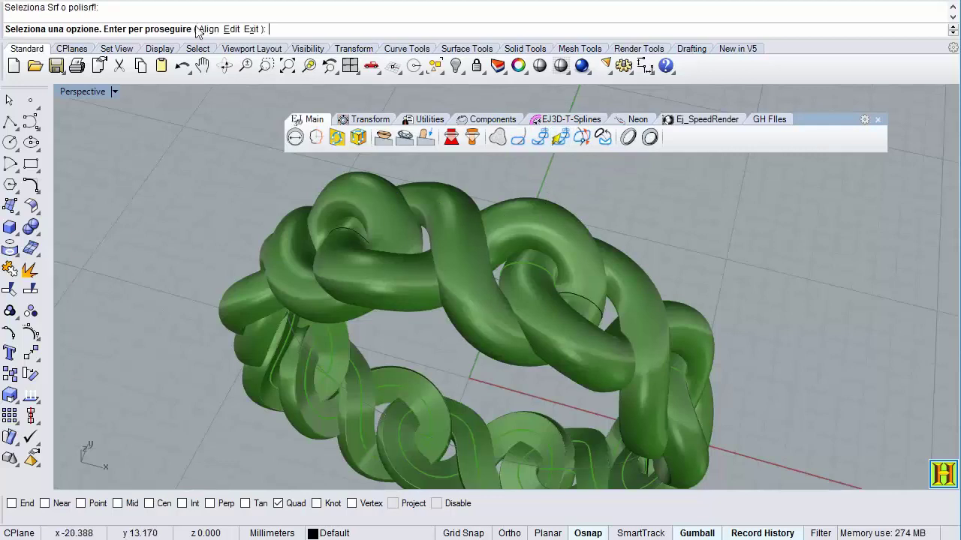
left_click(223, 30)
mouse_move(261, 191)
right_mouse_down()
mouse_move(268, 208)
mouse_move(340, 219)
right_mouse_up()
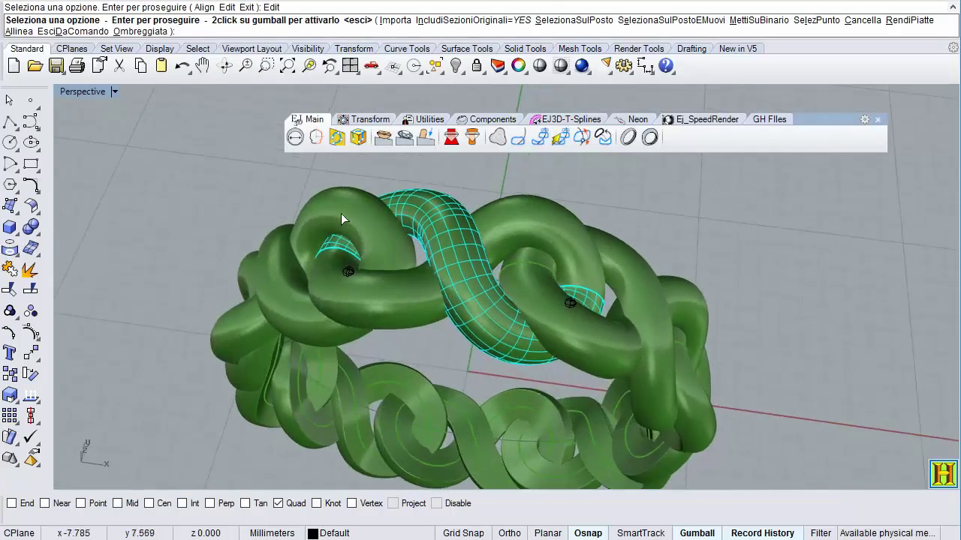
left_click(456, 66)
left_click(508, 203)
key("Return")
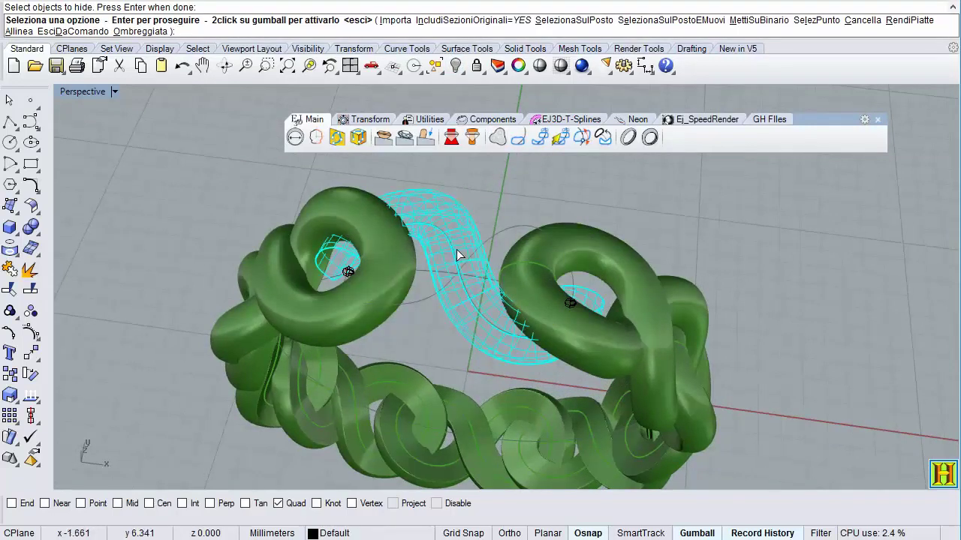
right_click_drag(457, 249, 441, 234)
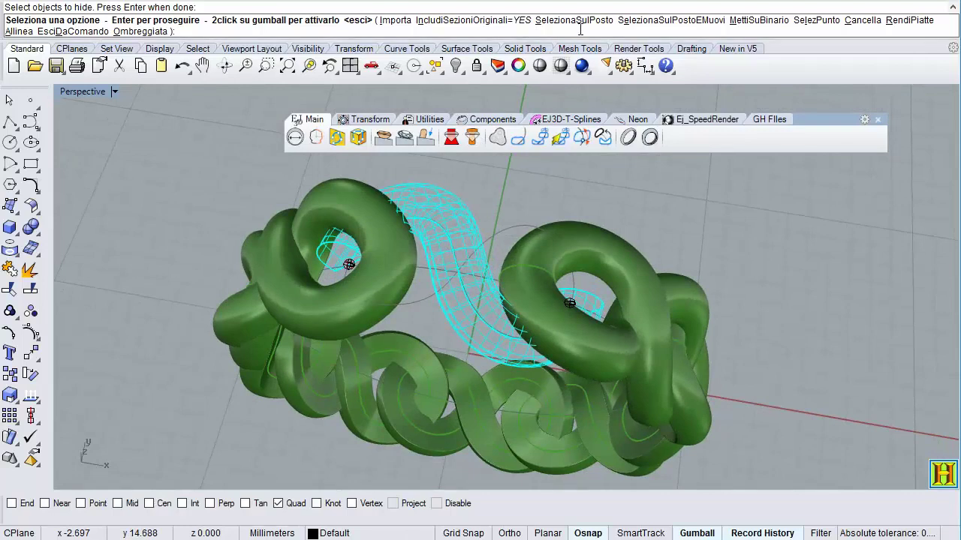
- Move a section curve to a chosen rail point with SelezionaSulPostoEMuovi
left_click(644, 20)
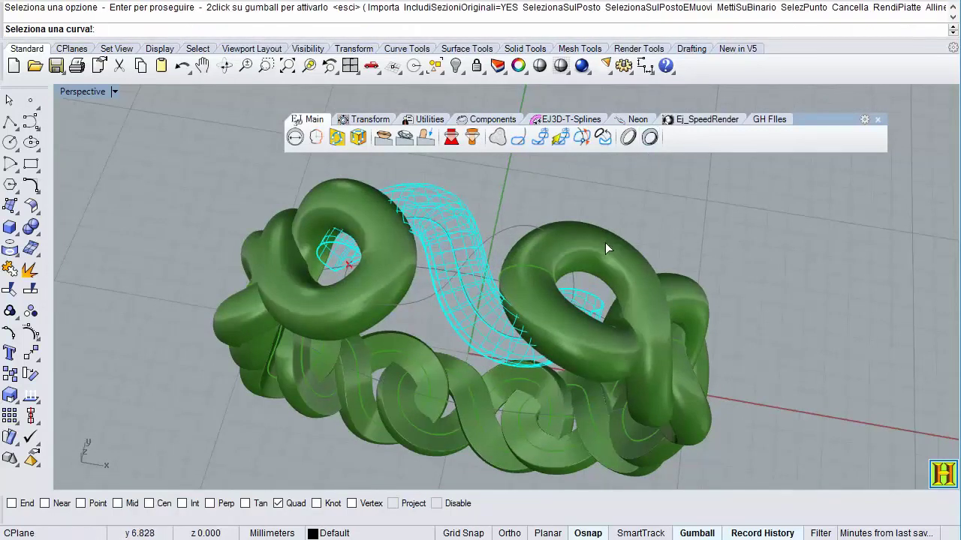
left_click(588, 296)
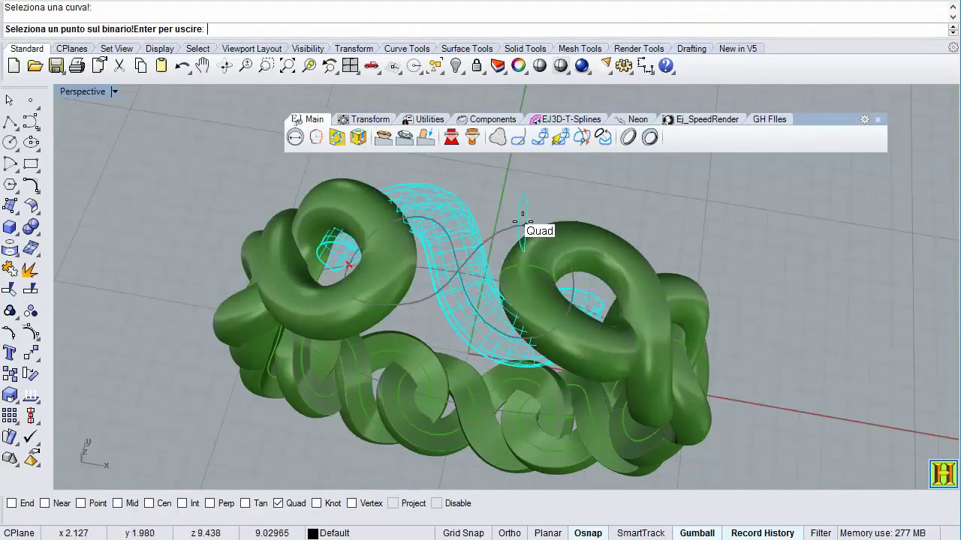
left_click(523, 224)
mouse_move(459, 334)
right_mouse_down()
mouse_move(475, 208)
mouse_move(518, 165)
mouse_move(412, 309)
right_mouse_up()
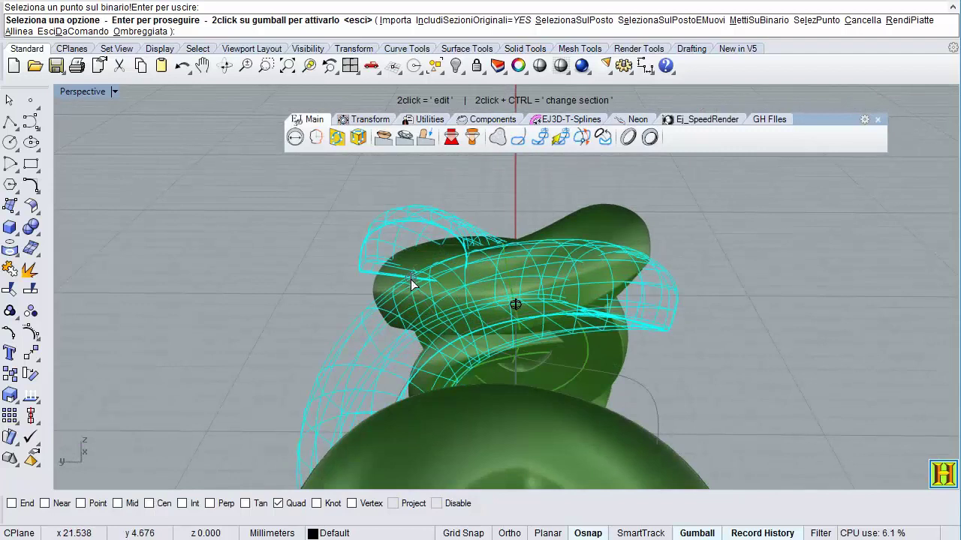
- Shrink and rotate the placed section curve, then rebuild the sweep
double_click(411, 284)
right_click_drag(436, 270, 456, 264)
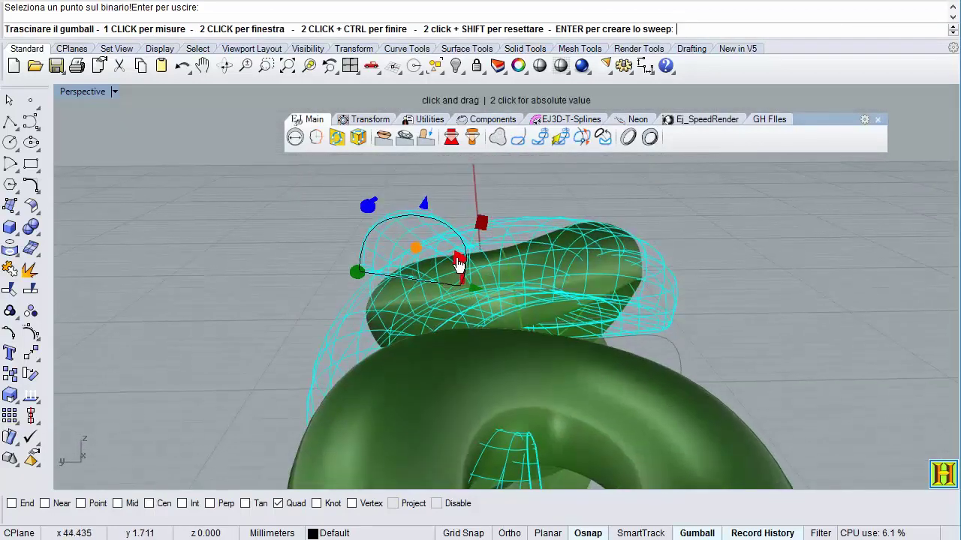
mouse_move(458, 263)
left_mouse_down()
mouse_move(461, 252)
mouse_move(459, 261)
left_mouse_up()
right_click_drag(459, 270, 472, 296)
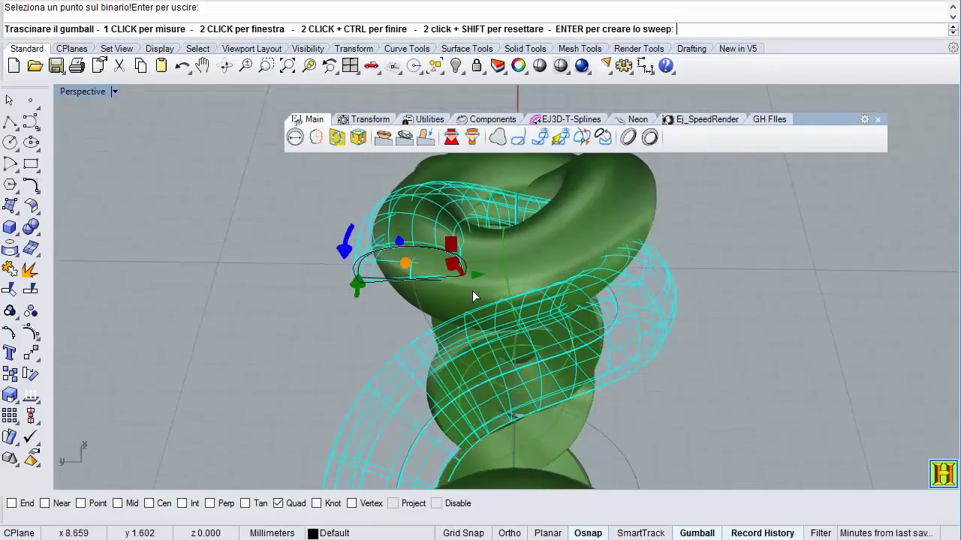
left_click_drag(446, 291, 448, 279)
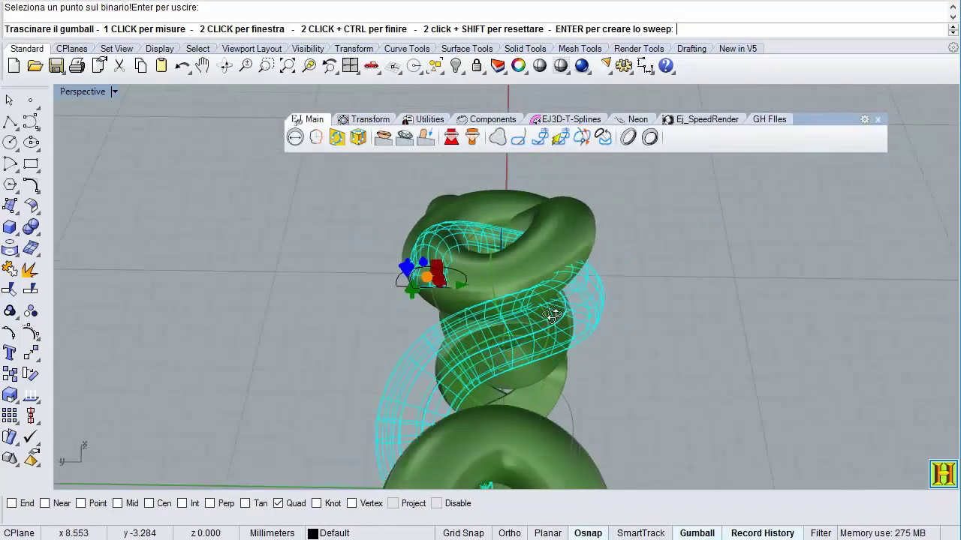
mouse_move(474, 310)
right_mouse_down()
mouse_move(435, 319)
mouse_move(500, 242)
mouse_move(473, 243)
right_mouse_up()
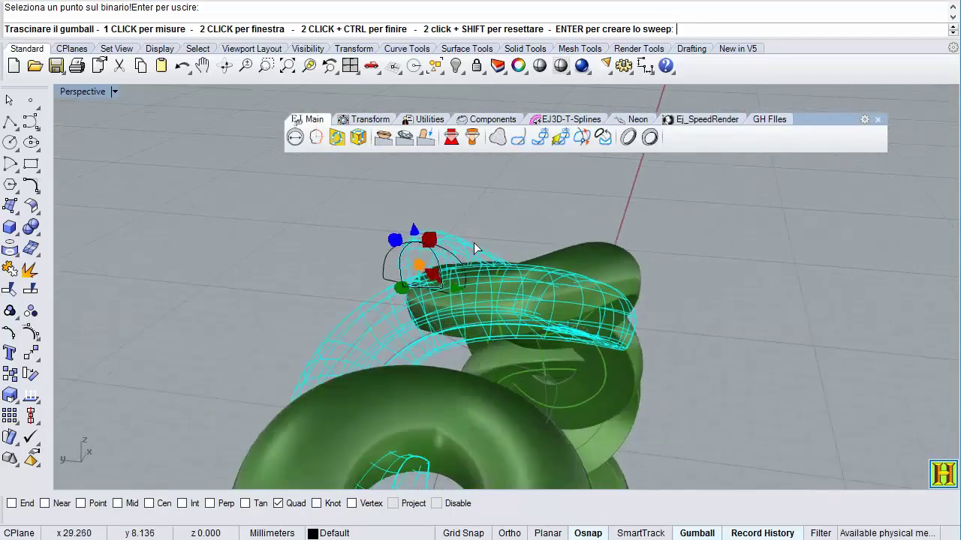
key("Return")
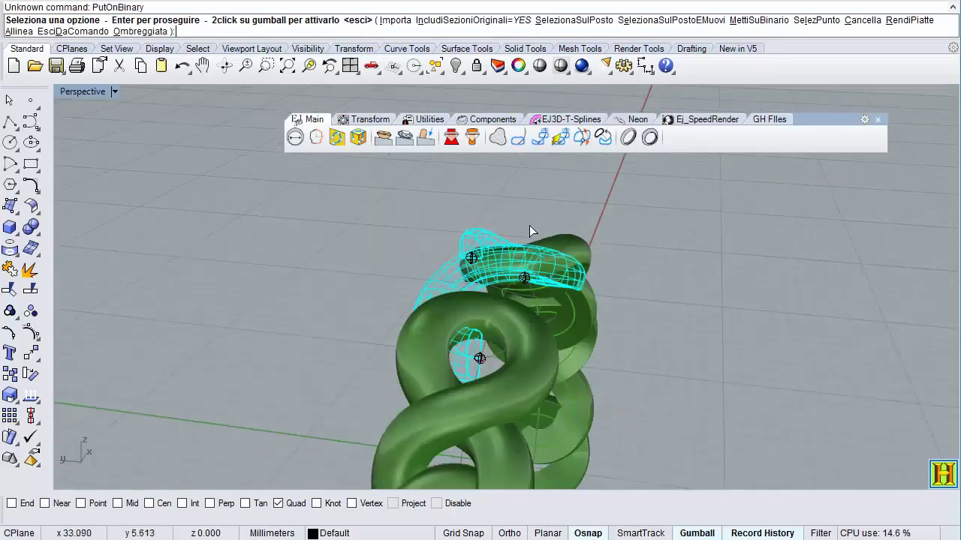
mouse_move(529, 227)
right_mouse_down()
mouse_move(386, 317)
mouse_move(420, 300)
right_mouse_up()
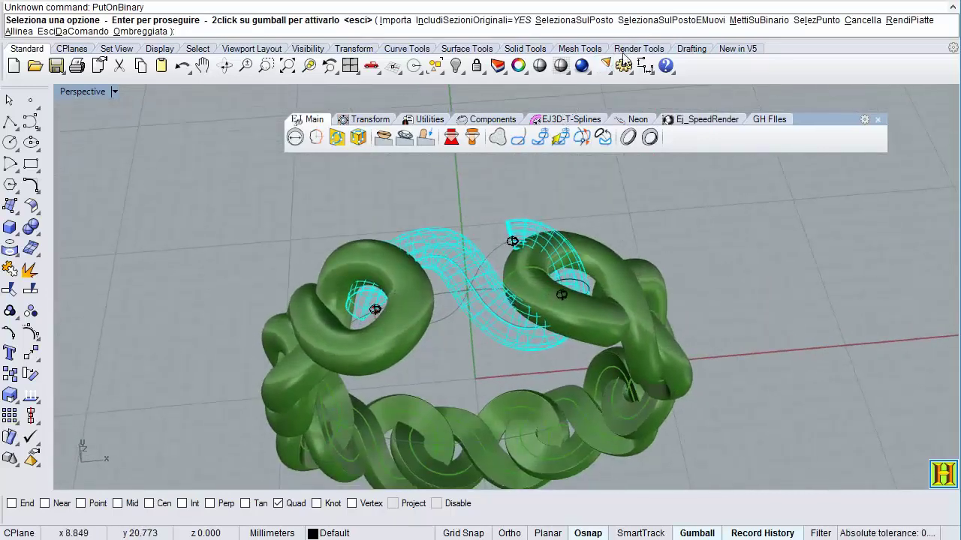
- Place a second section on the rail and rotate it upright across the rail
left_click(640, 20)
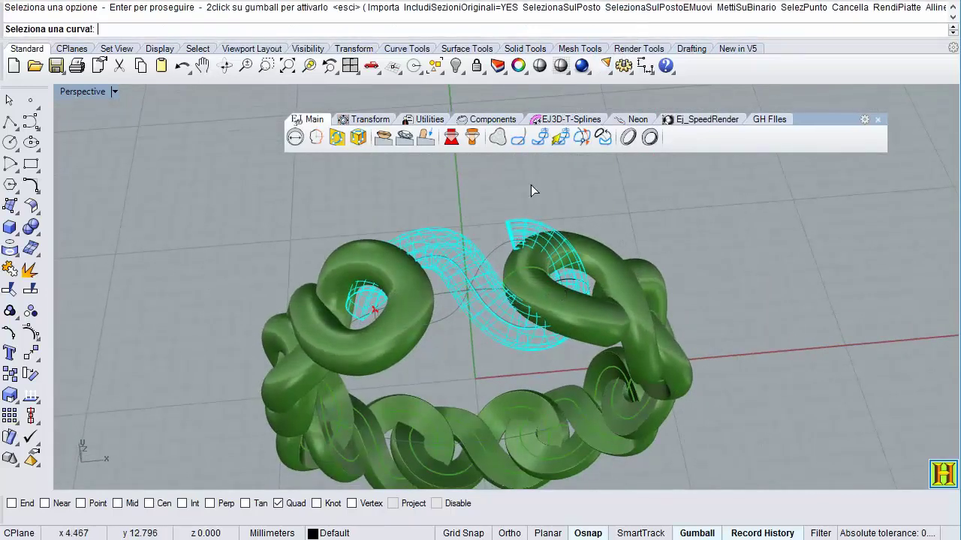
left_click(508, 222)
left_click(418, 339)
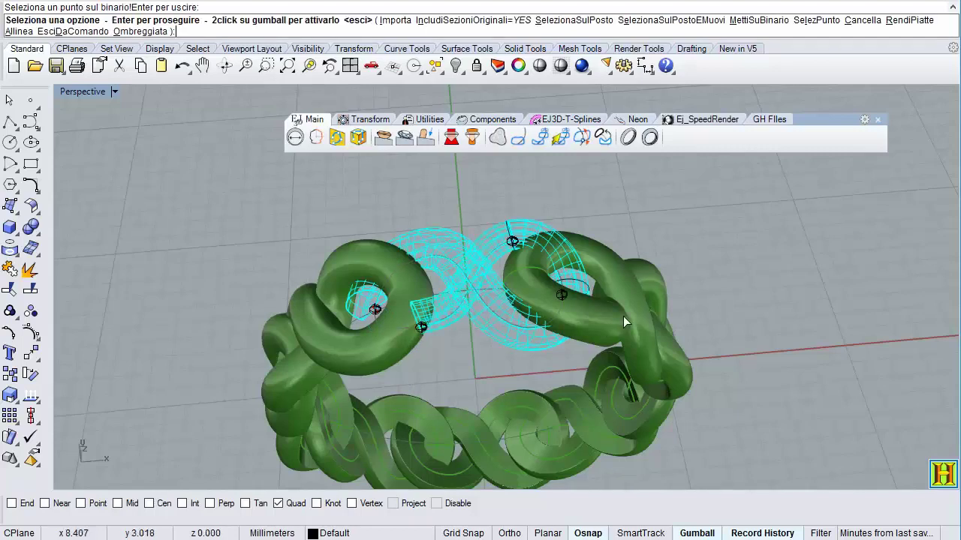
mouse_move(418, 338)
right_mouse_down()
mouse_move(437, 261)
mouse_move(400, 221)
right_mouse_up()
scroll(446, 244, "up", 4)
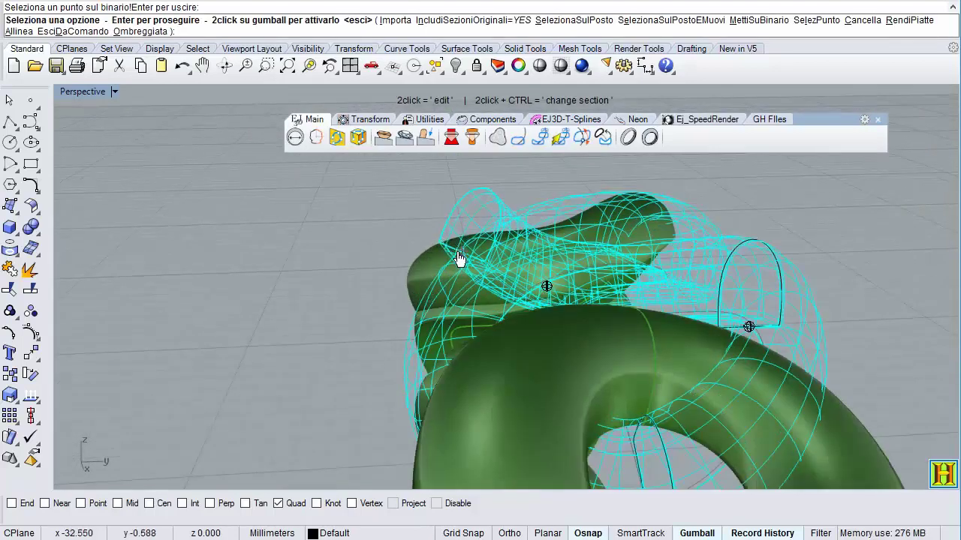
double_click(460, 256)
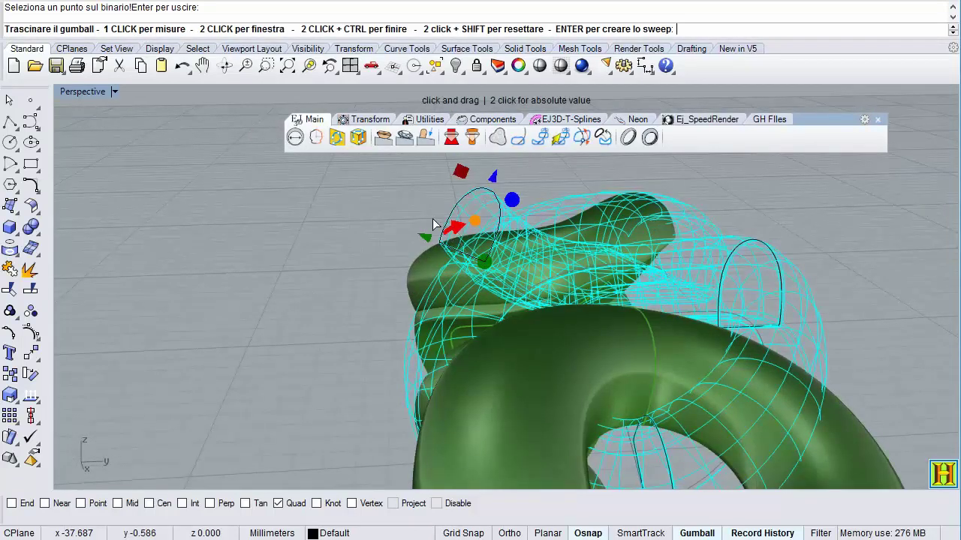
left_click_drag(434, 223, 429, 216)
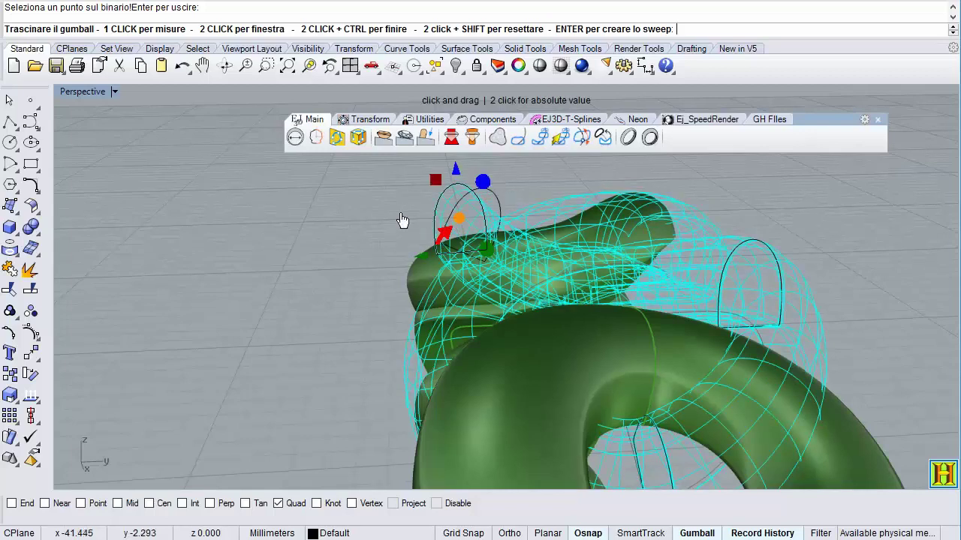
key("Return")
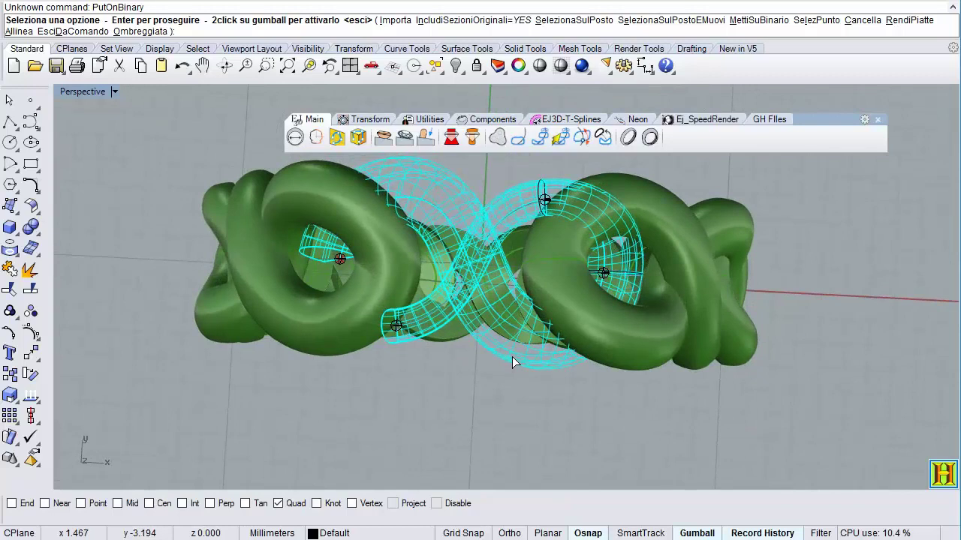
- Accept the seams and build the link as a closed sweep
key("Return")
key("Return")
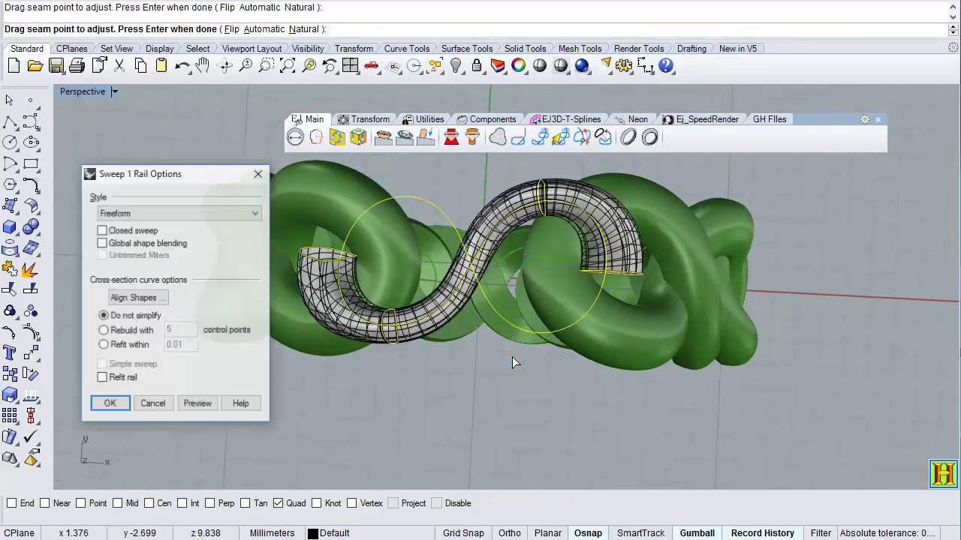
left_click(120, 231)
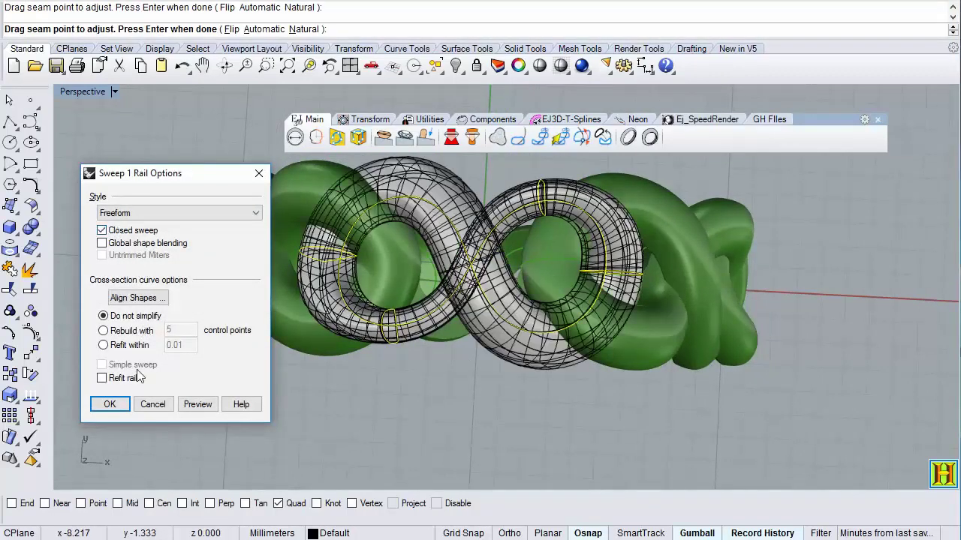
left_click(111, 405)
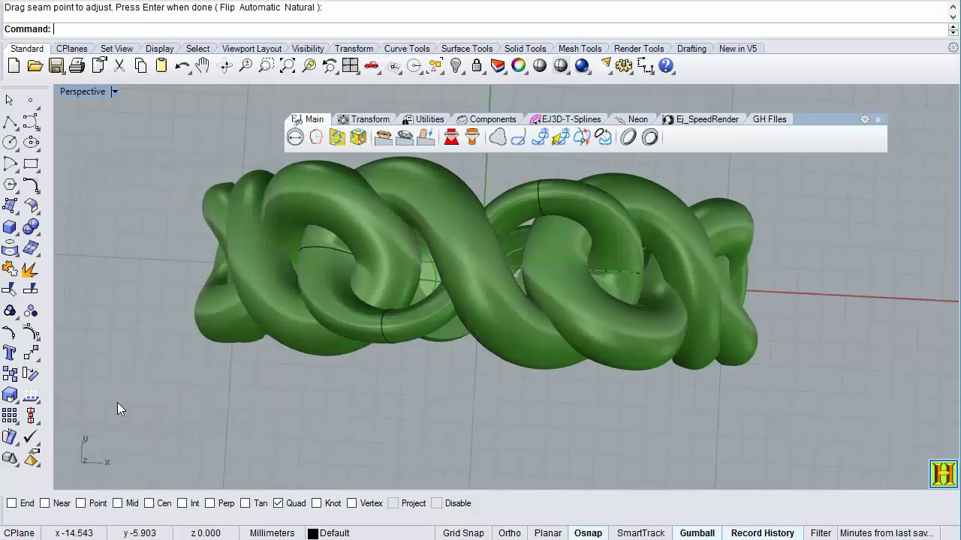
- Delete the old ring's surfaces, leaving only the new link above the circle
left_click(640, 356)
mouse_move(641, 356)
right_mouse_down()
mouse_move(665, 352)
mouse_move(671, 310)
right_mouse_up()
scroll(665, 350, "down", 5)
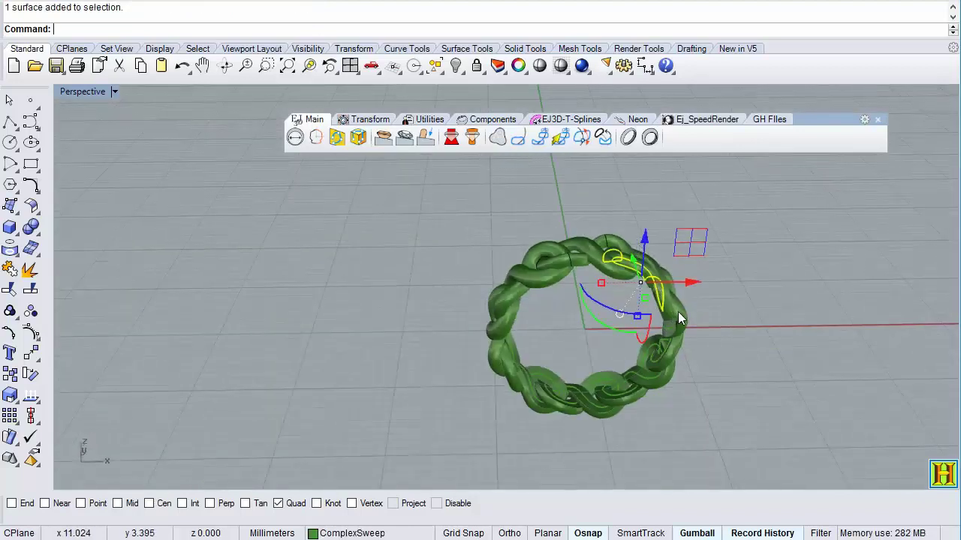
left_click_drag(455, 279, 574, 430)
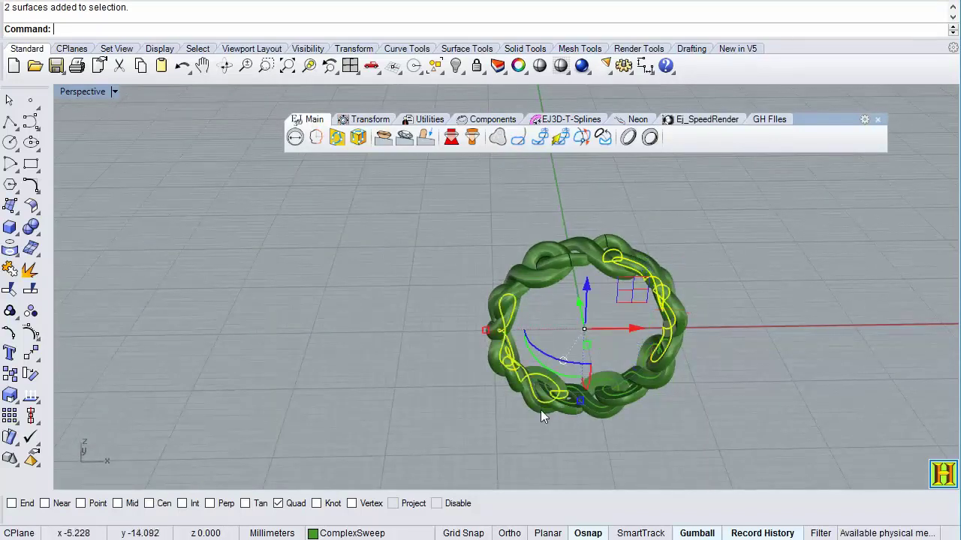
key("Delete")
left_click_drag(432, 335, 704, 436)
key("Delete")
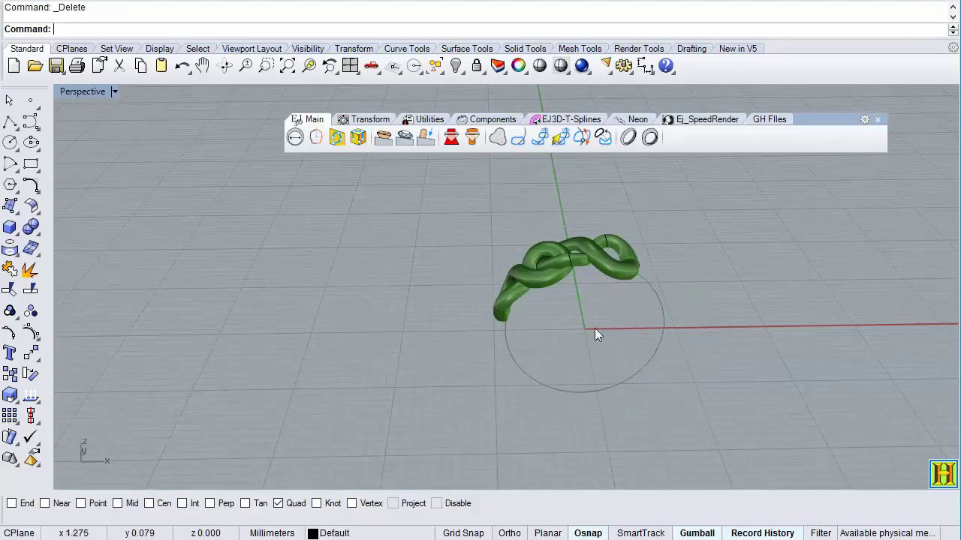
right_click_drag(554, 288, 609, 369)
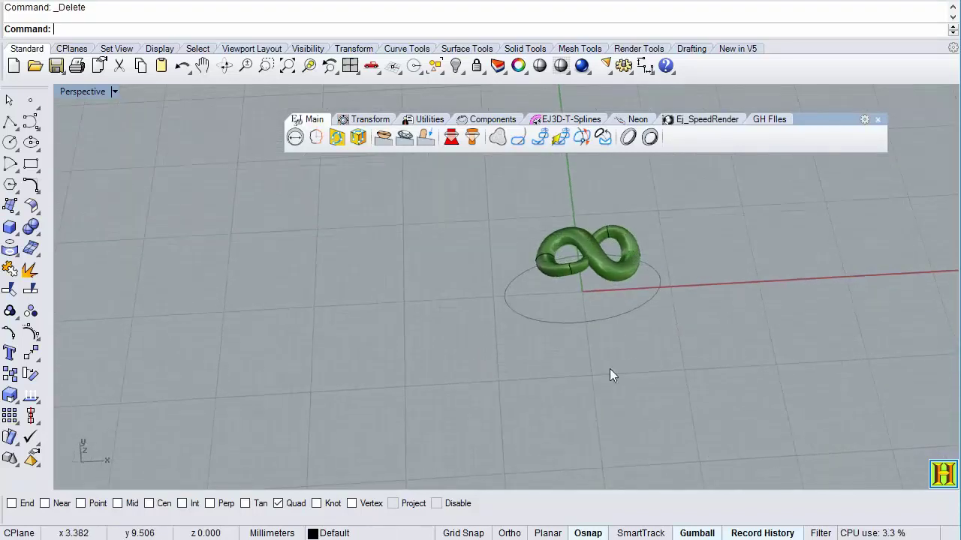
- Polar-array the new infinity link into 8 copies about the origin over 360°
left_click(614, 287)
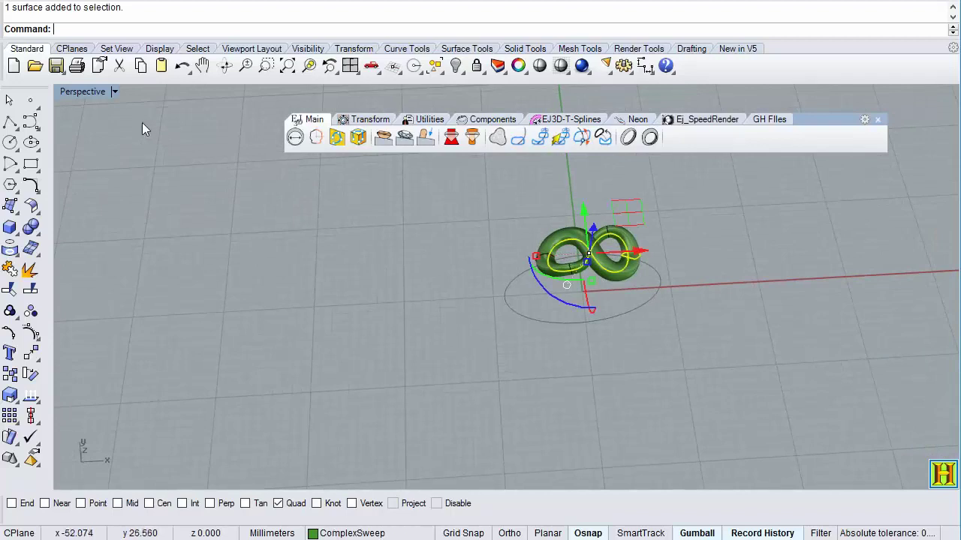
double_click(97, 97)
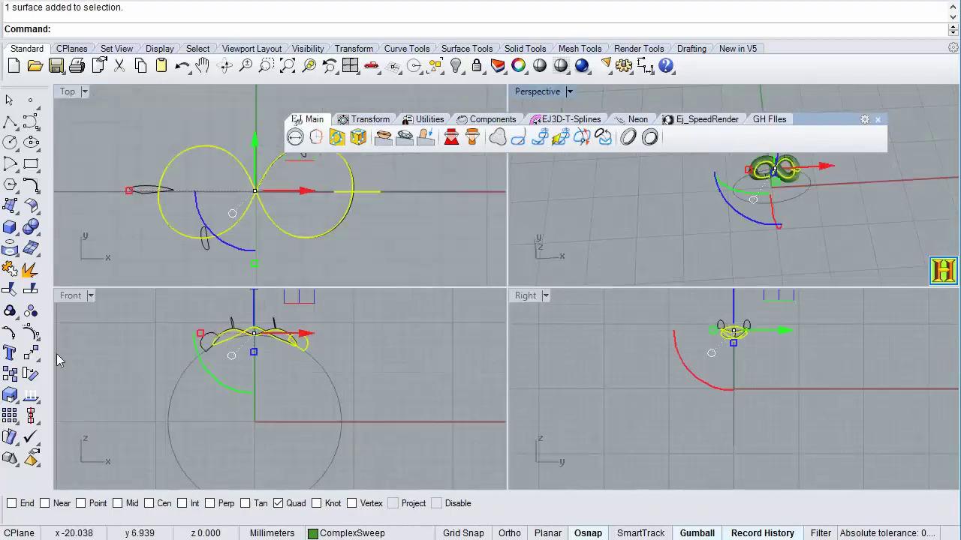
left_click(34, 356)
left_click(72, 401)
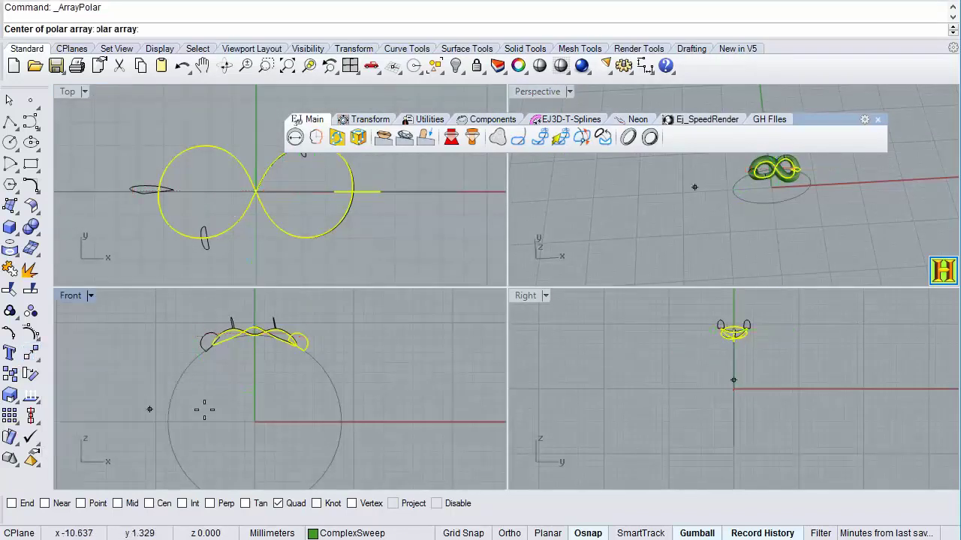
left_click(295, 411)
key("Return")
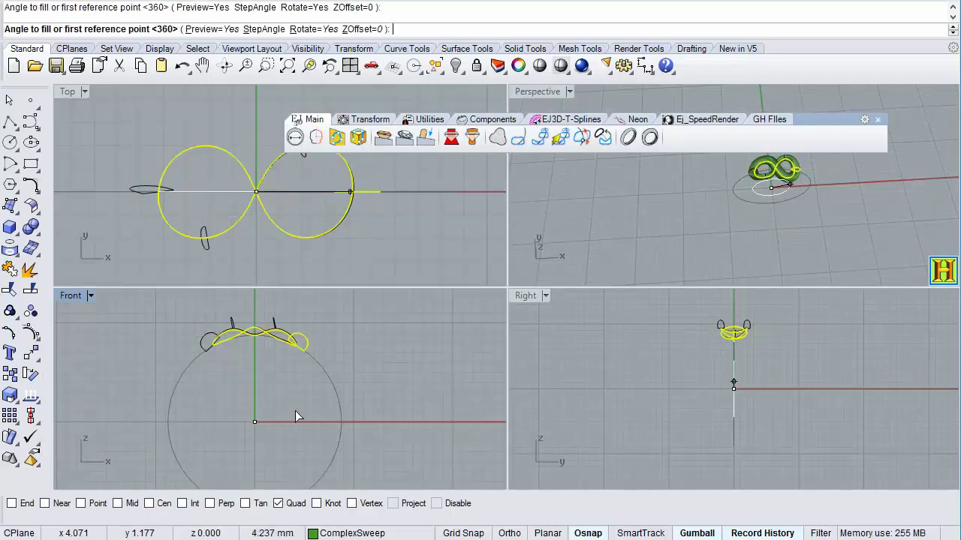
key("Return")
key("Return")
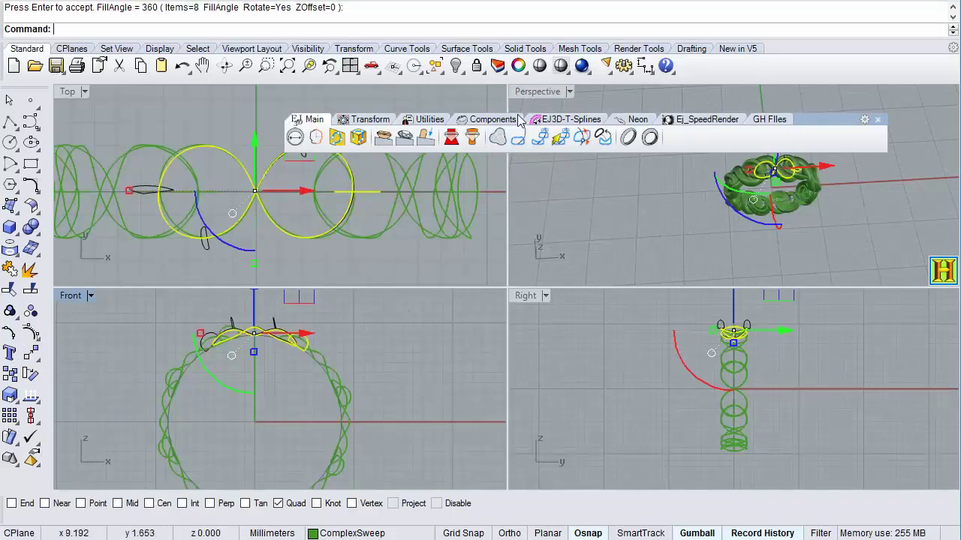
left_click(529, 90)
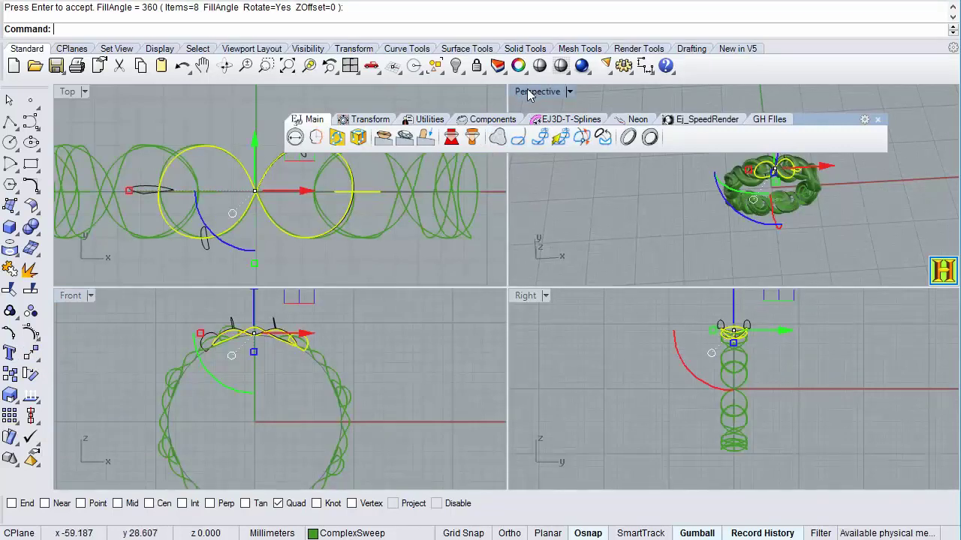
double_click(529, 91)
mouse_move(583, 279)
right_mouse_down()
mouse_move(689, 295)
mouse_move(445, 162)
mouse_move(562, 300)
mouse_move(482, 287)
mouse_move(490, 270)
right_mouse_up()
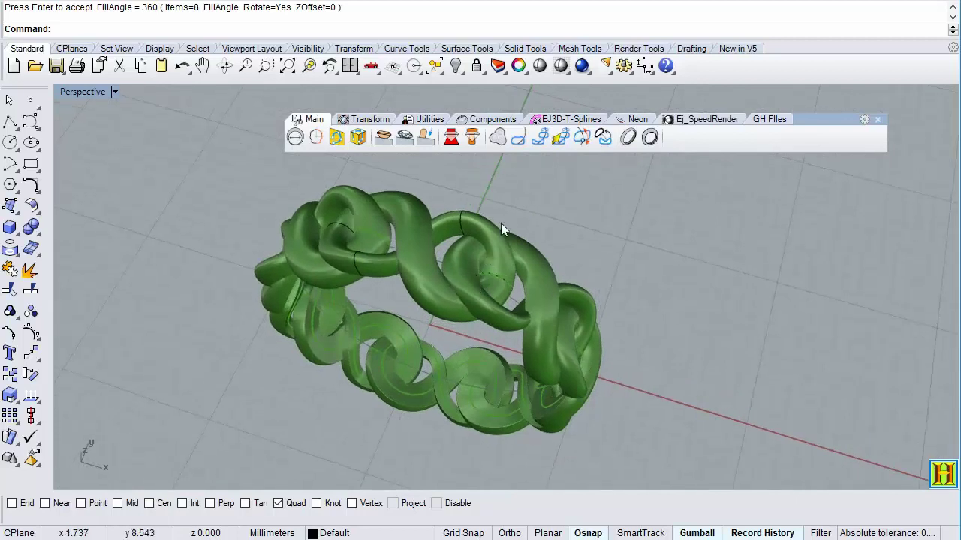
- Show the SR Mats library in Properties and switch the ring to Rendered display
left_click(518, 67)
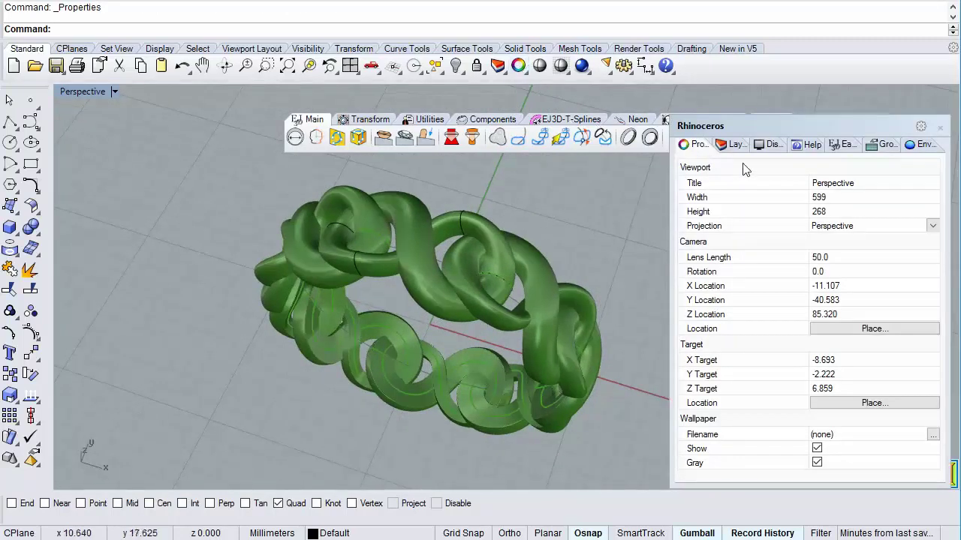
left_click(835, 147)
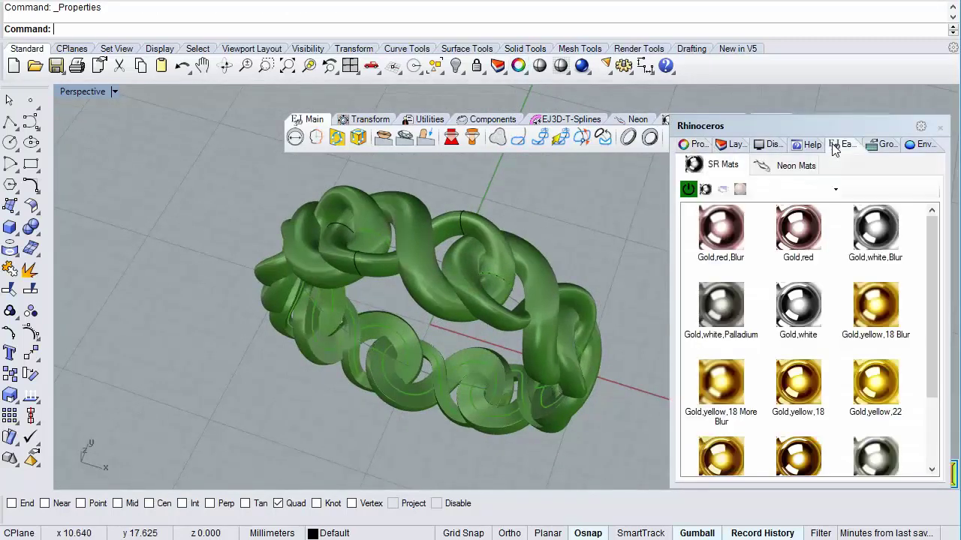
left_click(690, 189)
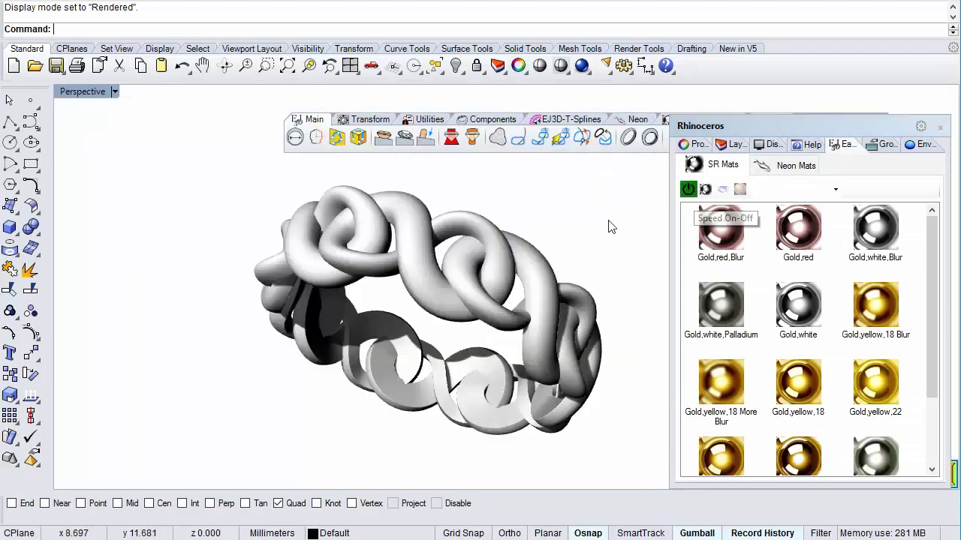
right_click_drag(609, 227, 489, 259)
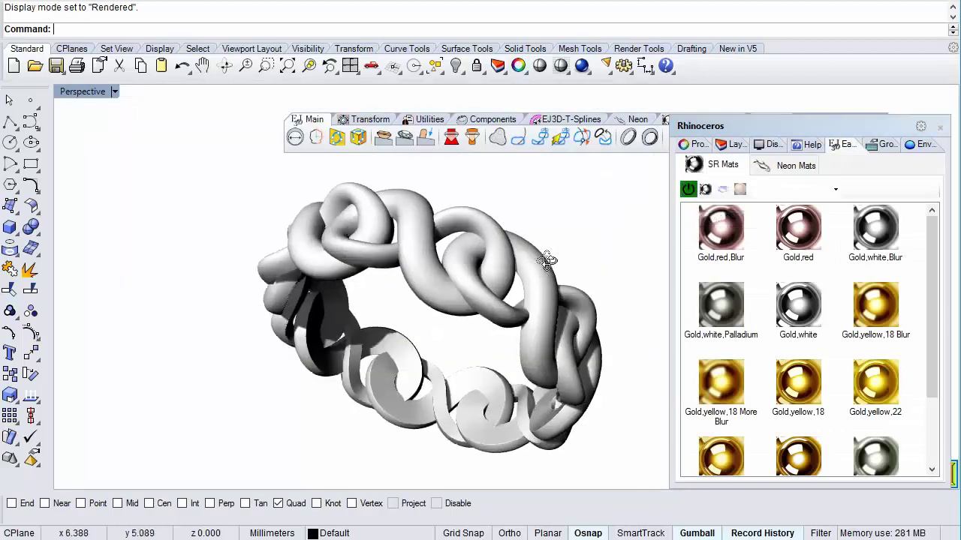
left_click(435, 272)
mouse_move(480, 350)
right_mouse_down()
mouse_move(467, 377)
mouse_move(479, 425)
mouse_move(431, 393)
mouse_move(531, 365)
right_mouse_up()
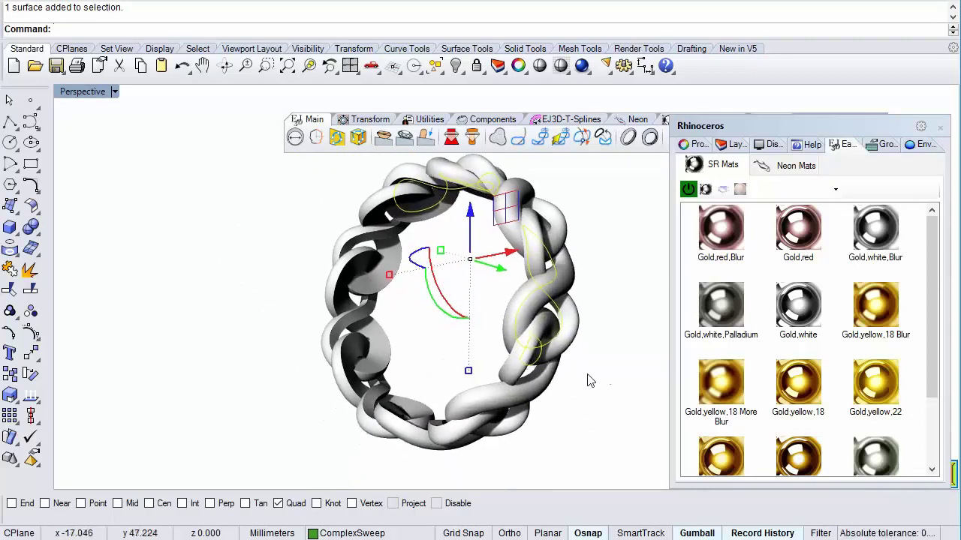
- Apply Gold,yellow,18 More Blur to alternate ring links
left_click_drag(708, 396, 556, 330)
mouse_move(616, 386)
right_mouse_down()
mouse_move(605, 370)
mouse_move(607, 386)
right_mouse_up()
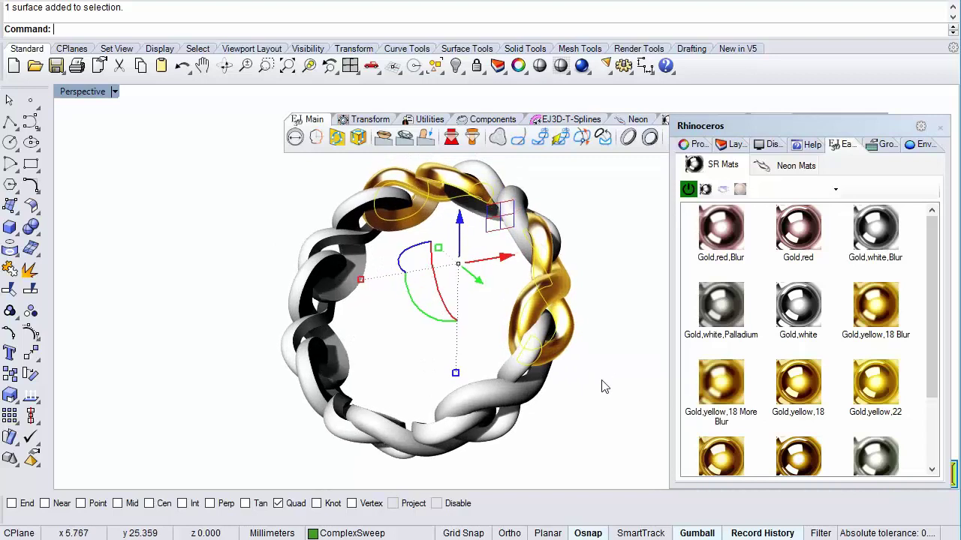
key("Escape")
left_click(486, 412)
mouse_move(450, 390)
right_mouse_down()
mouse_move(393, 328)
mouse_move(489, 359)
right_mouse_up()
right_click_drag(287, 299, 360, 315)
left_click(718, 388)
left_click_drag(718, 388, 622, 352)
mouse_move(611, 333)
right_mouse_down()
mouse_move(617, 375)
mouse_move(622, 293)
right_mouse_up()
key("Escape")
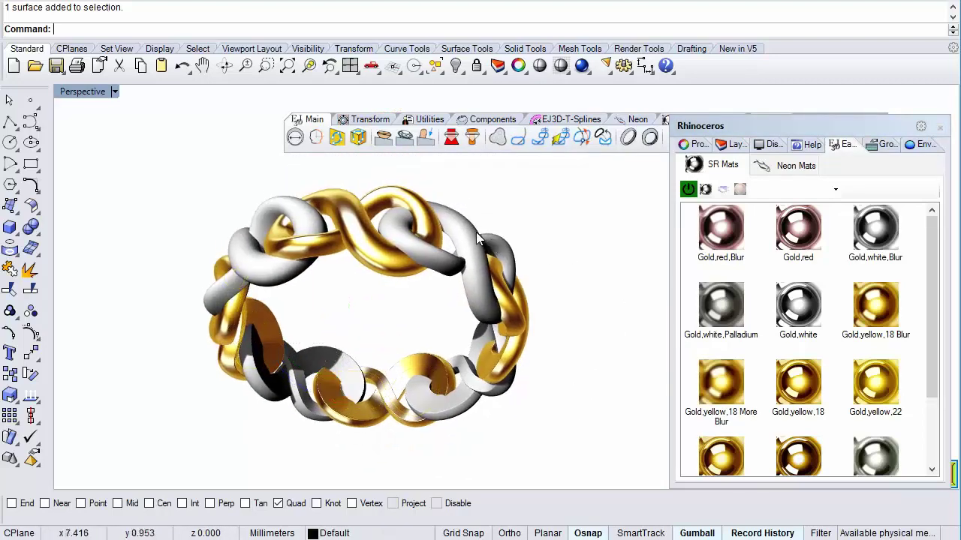
- Apply Gold,white,Palladium to the four remaining links, then inspect the two-tone ring
left_click(475, 232)
left_click(391, 405, "shift")
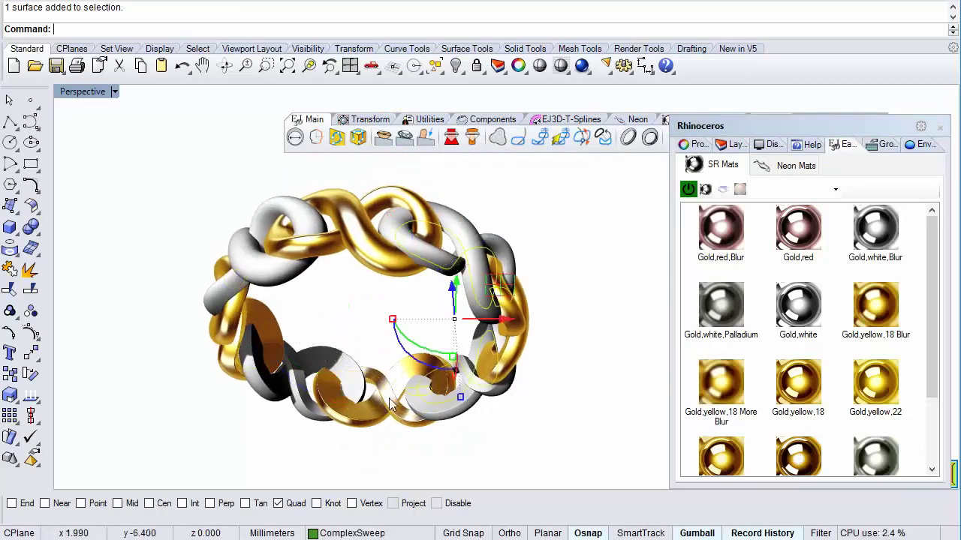
left_click(345, 356, "shift")
left_click(274, 289, "shift")
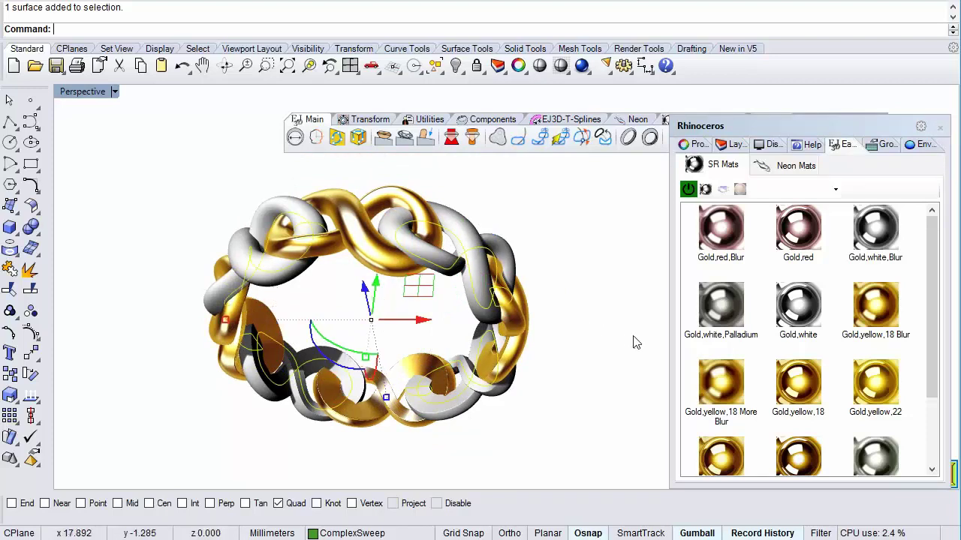
left_click(725, 314)
left_click(607, 278)
mouse_move(496, 301)
right_mouse_down()
mouse_move(539, 380)
mouse_move(591, 320)
mouse_move(558, 329)
right_mouse_up()
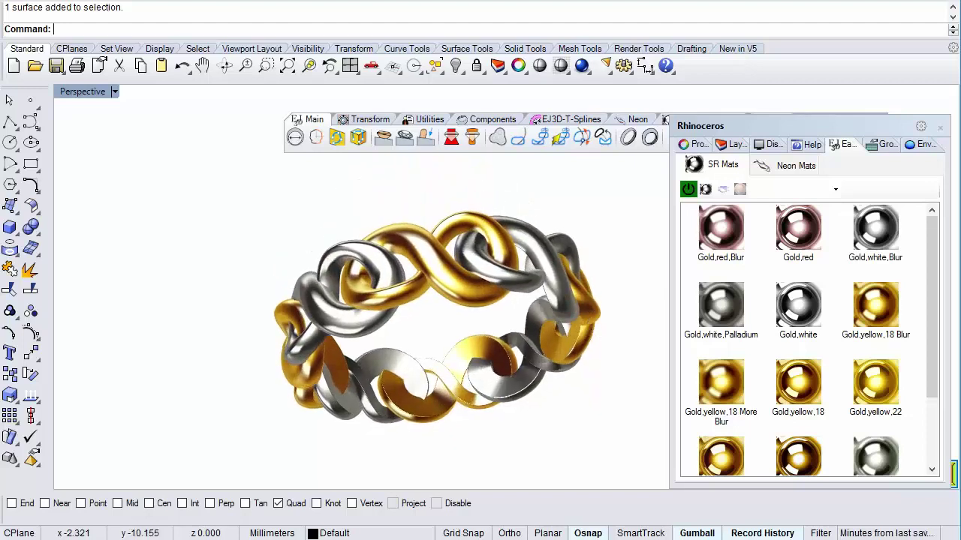